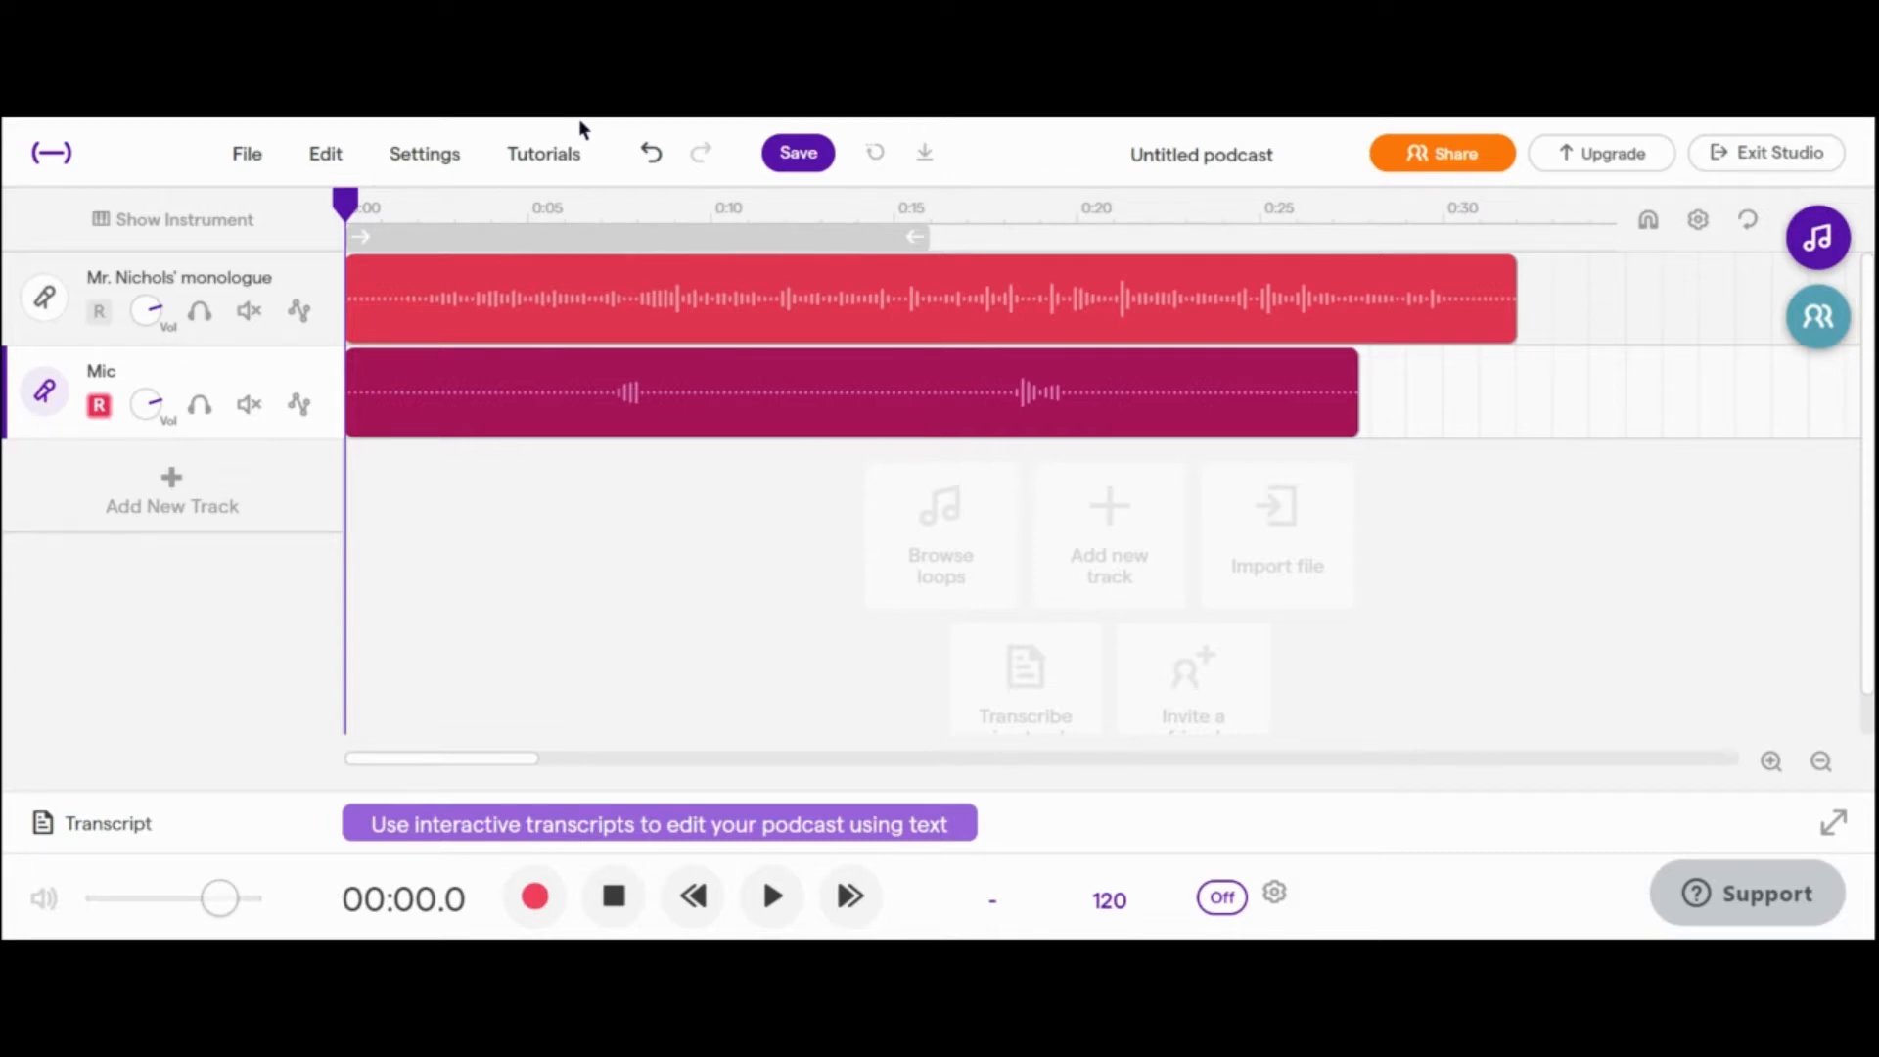
# Play the two voice tracks from the start and stop near the end of the monologue.
pyautogui.press('space')
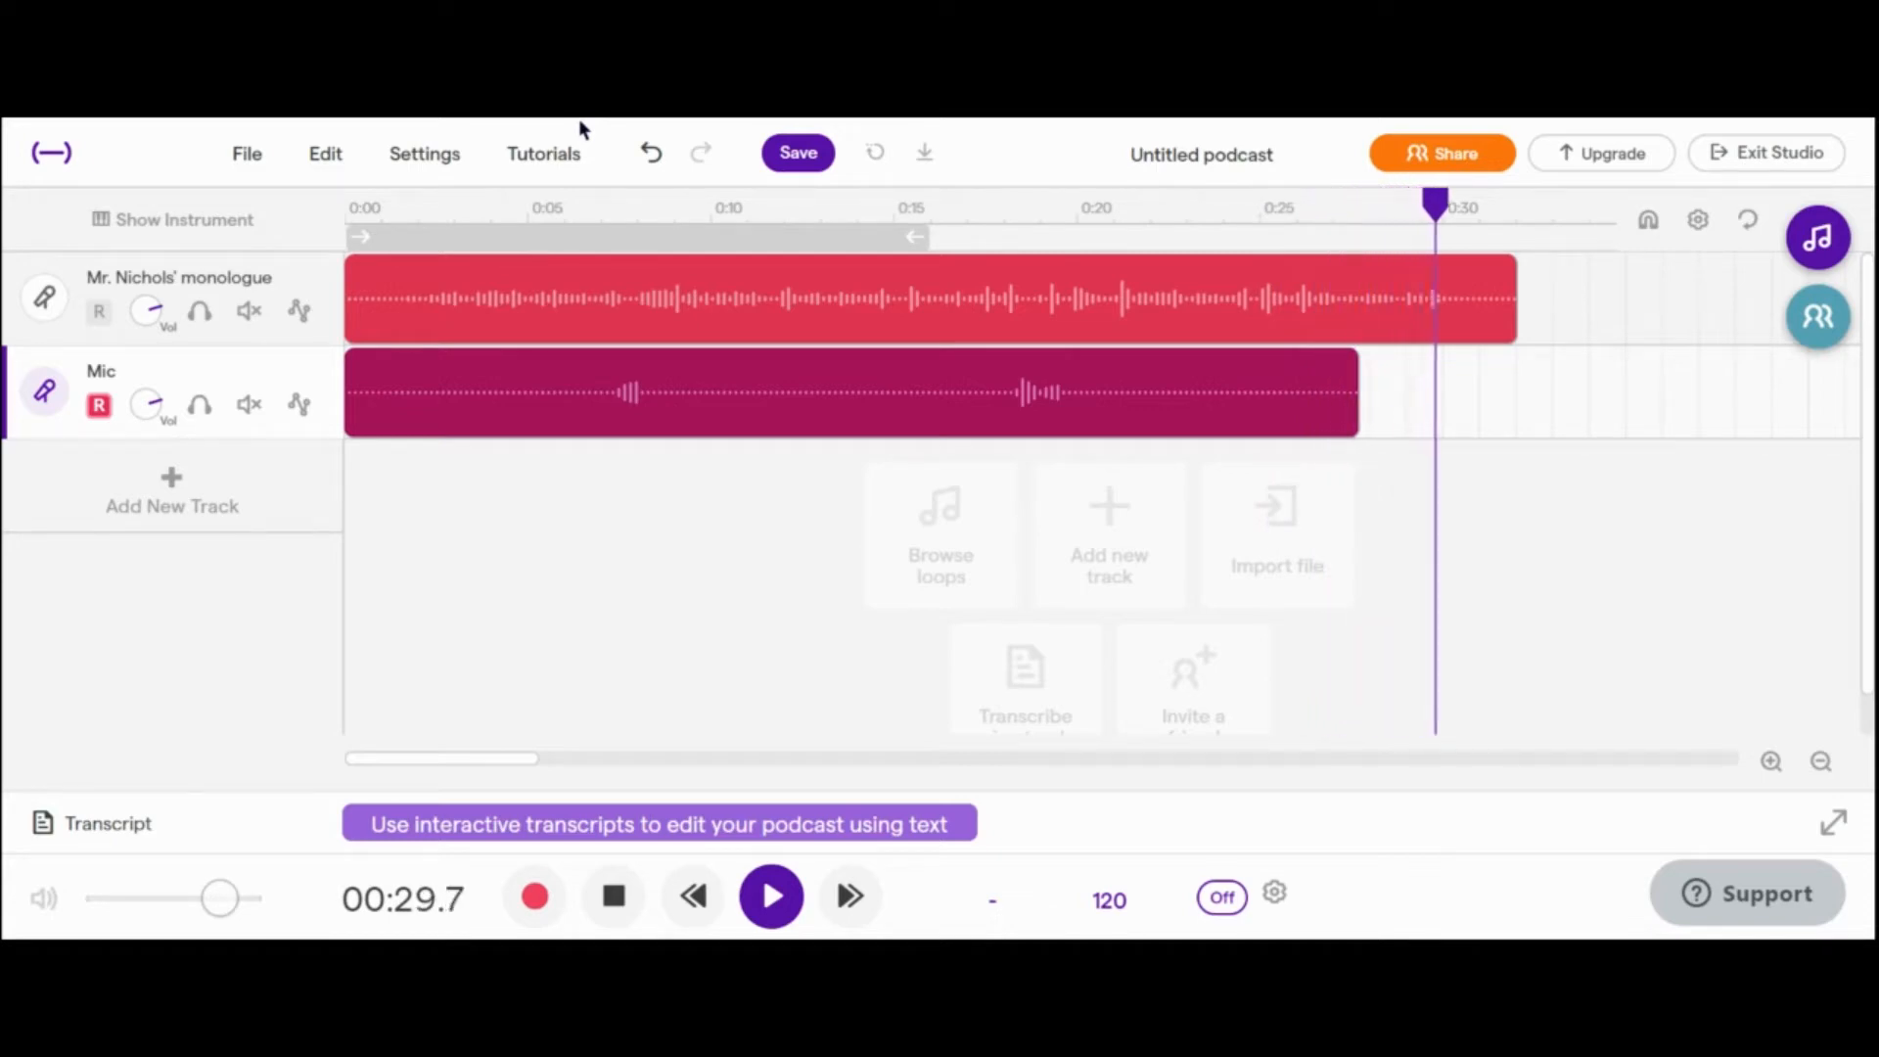
pyautogui.press('space')
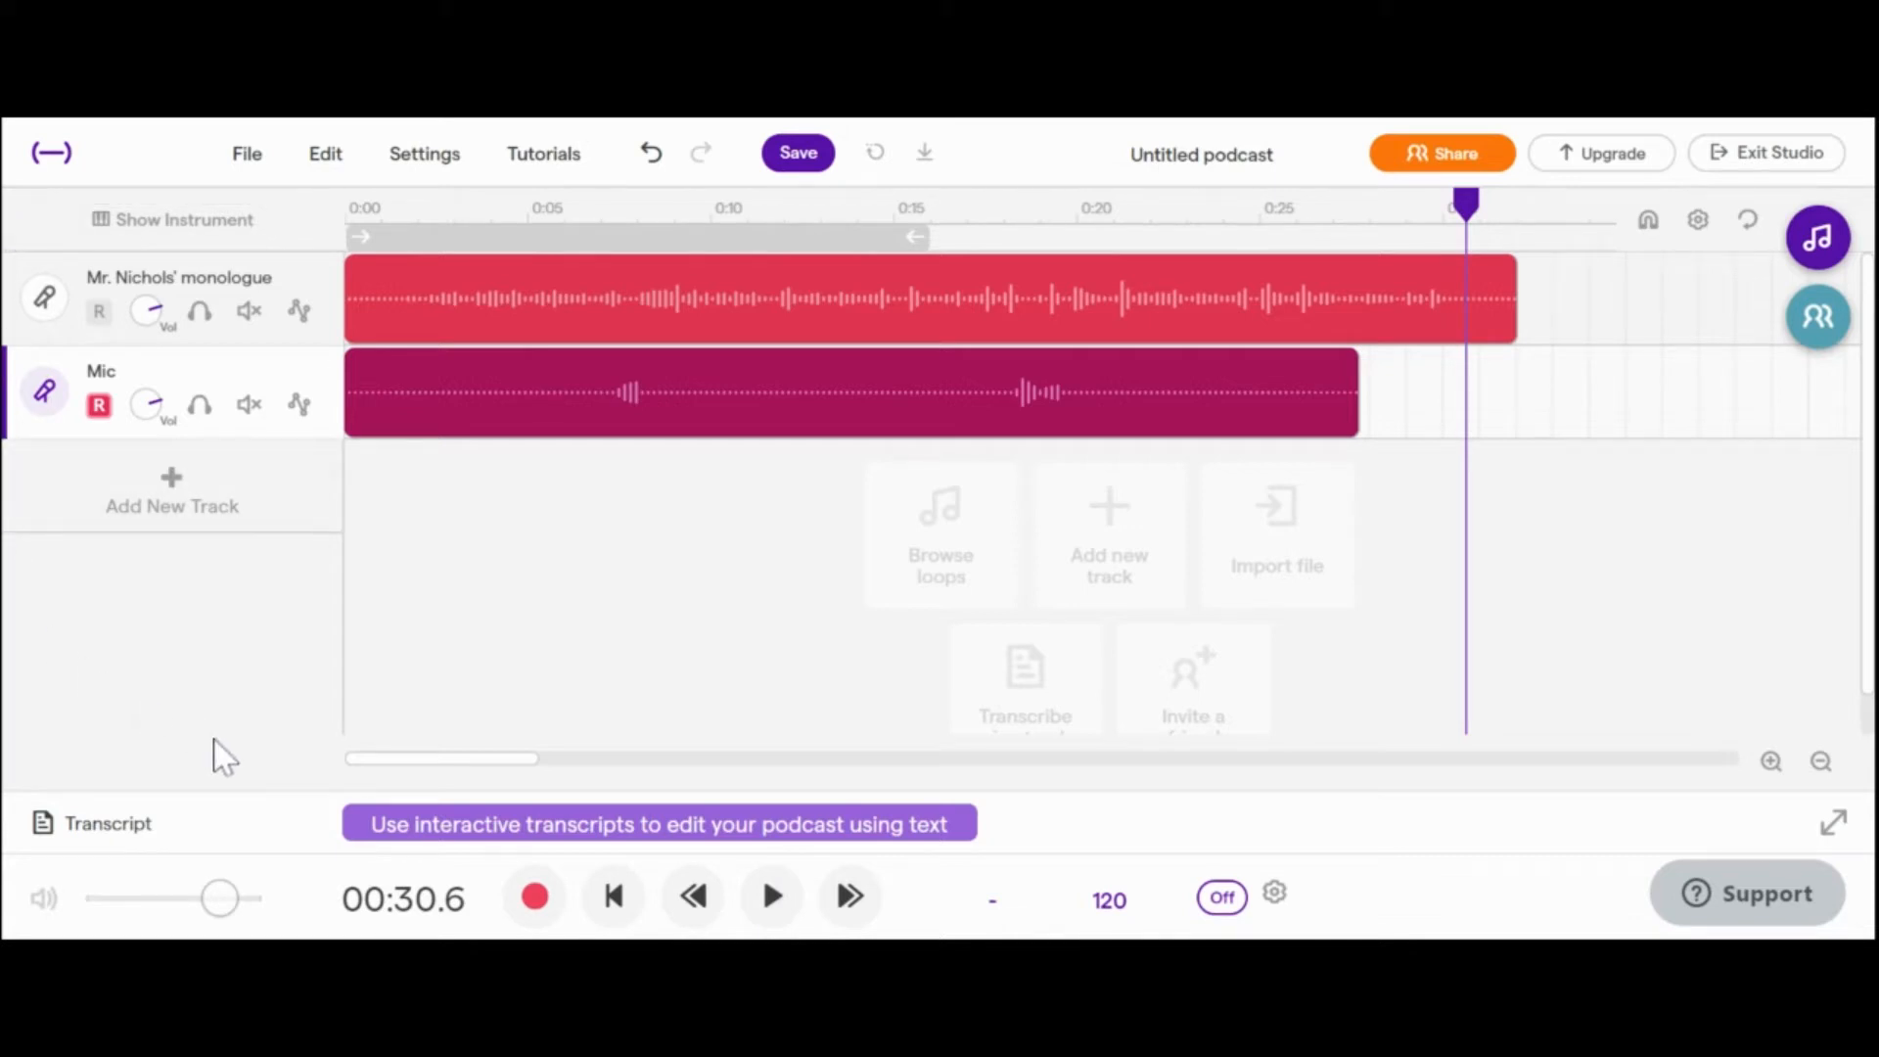
# Open the loop library as the source for a new track, clear the Sounds filter and filter the loops by Beats.
pyautogui.click(174, 484)
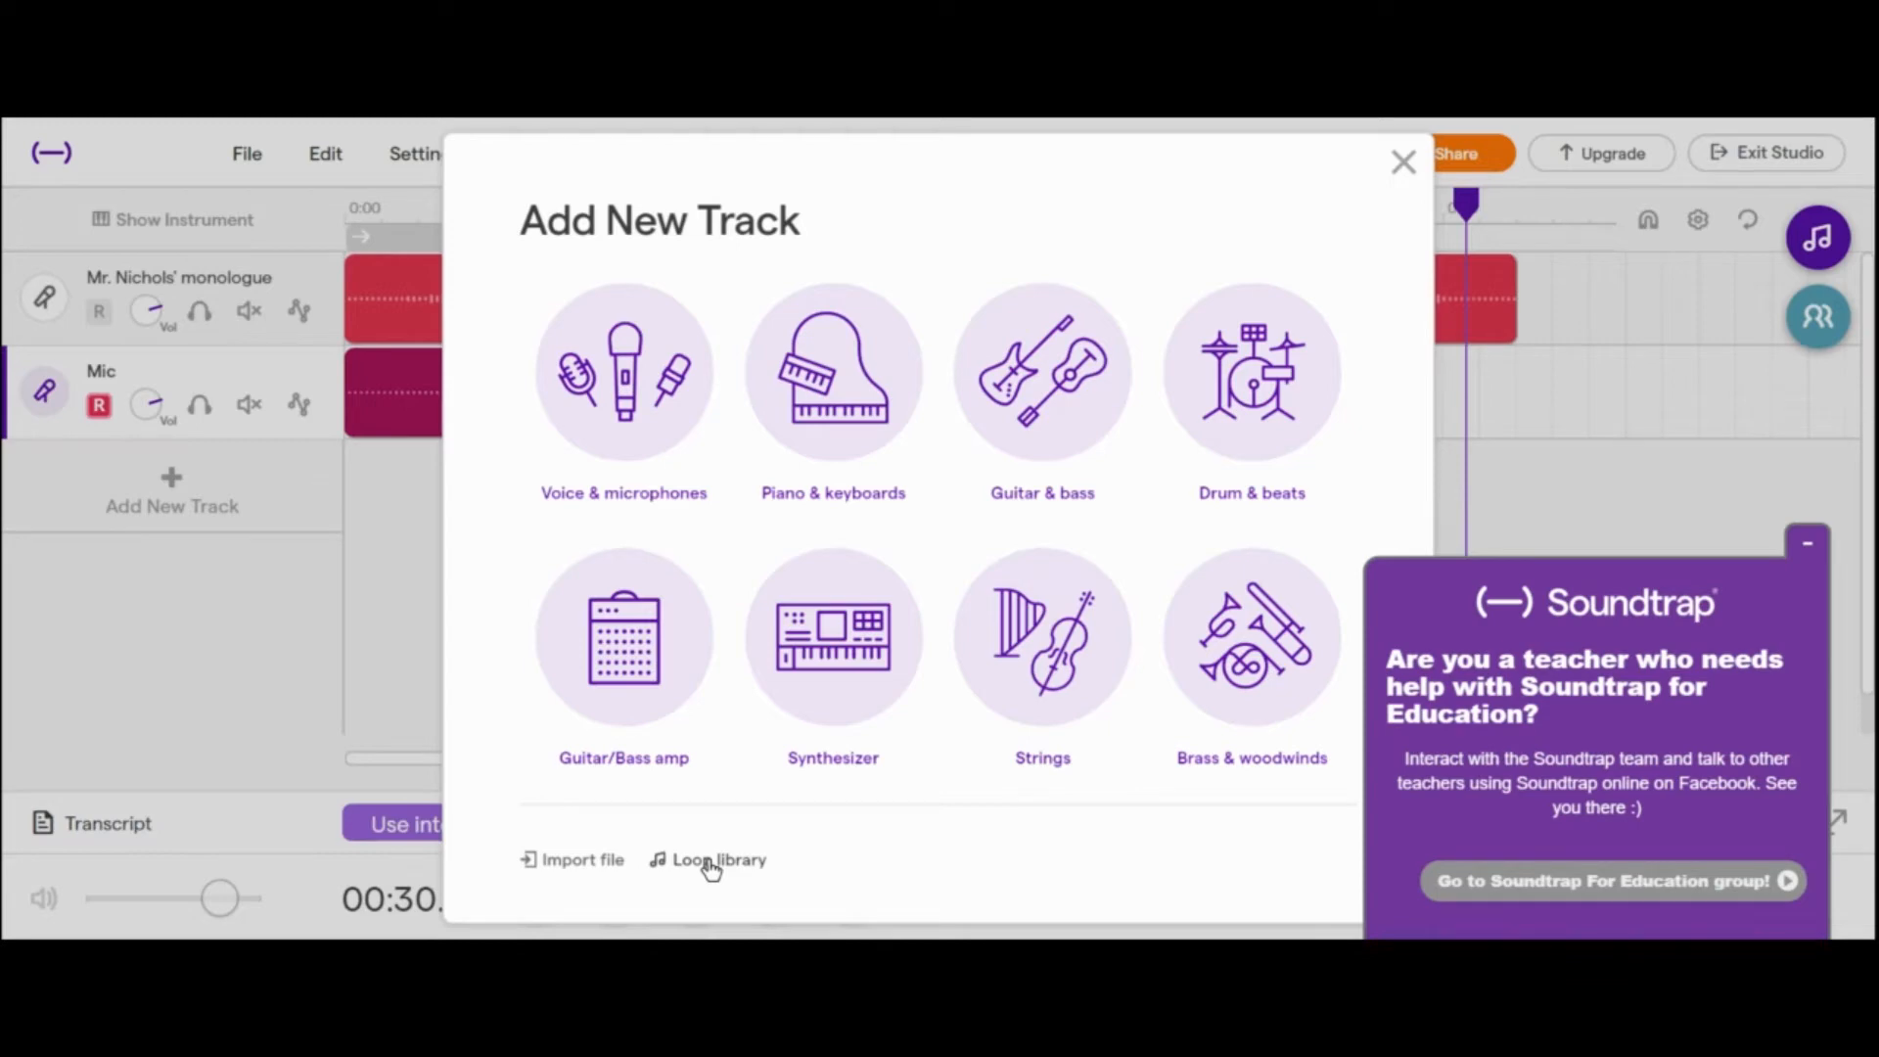
pyautogui.click(1807, 543)
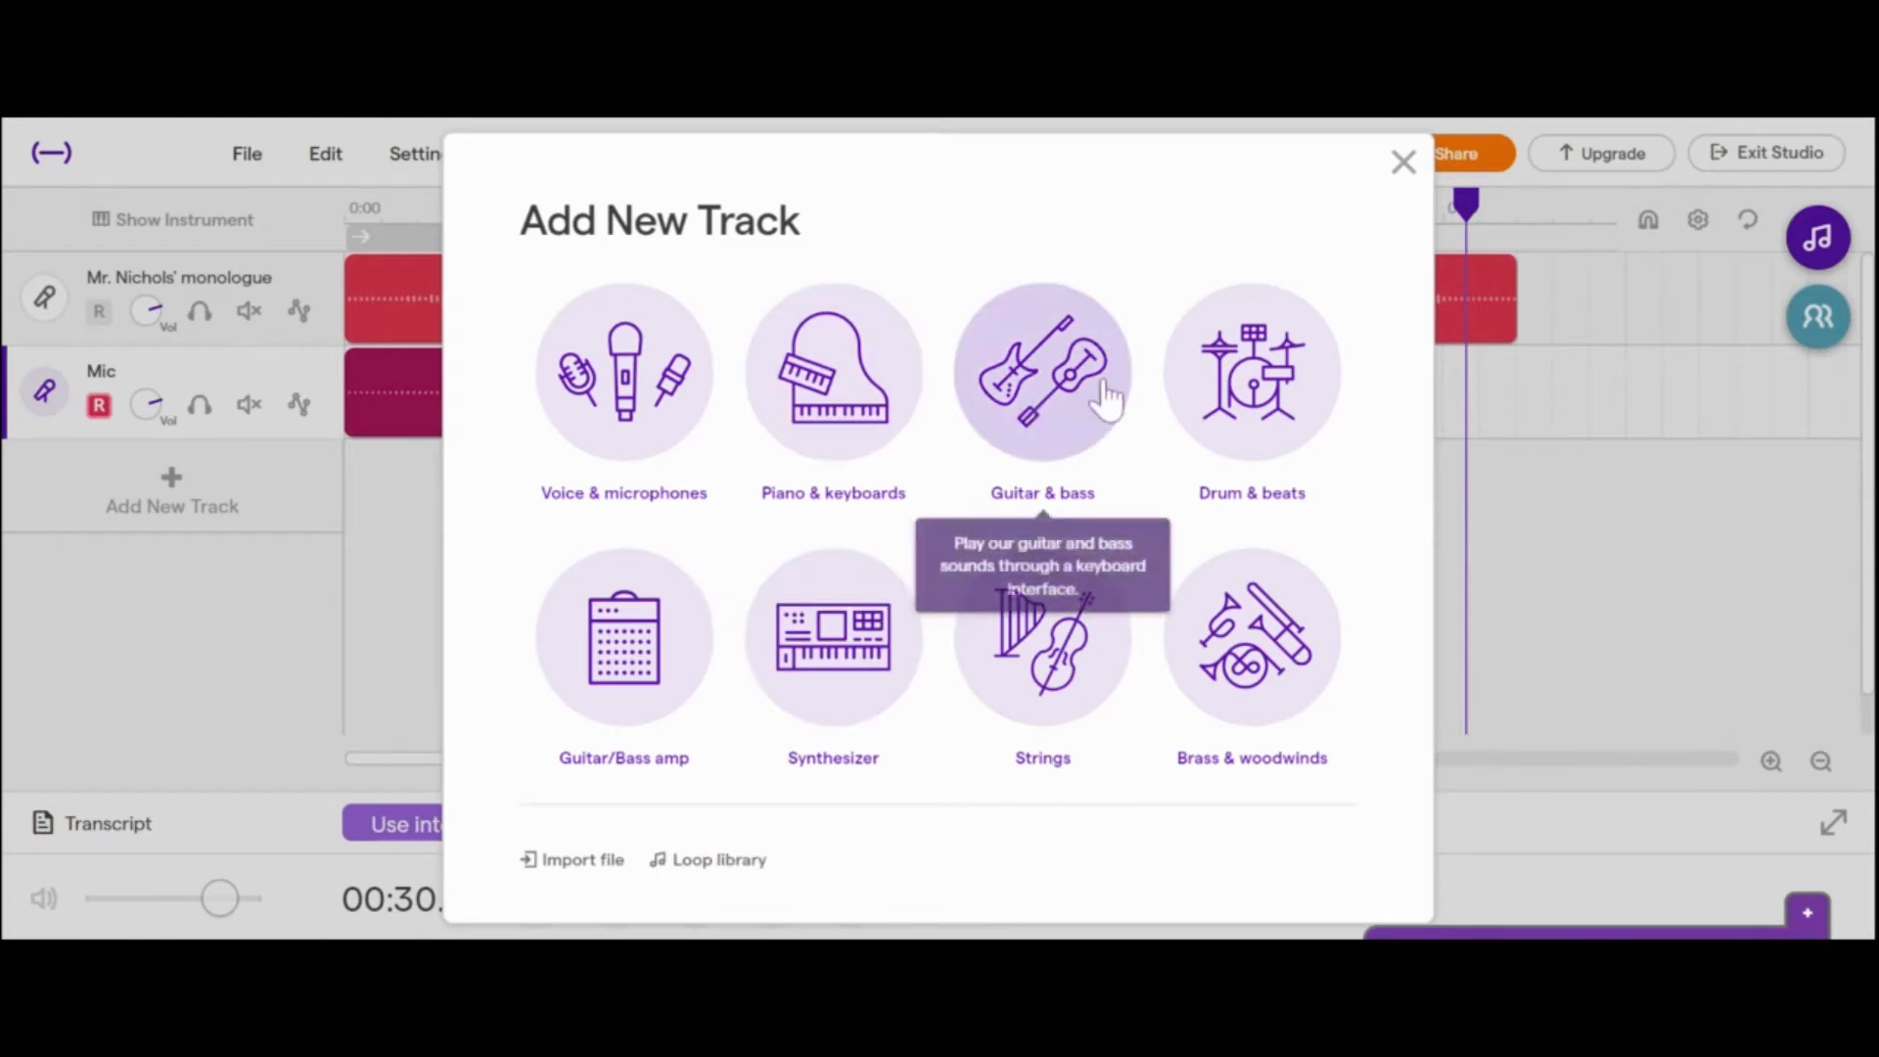
pyautogui.click(707, 863)
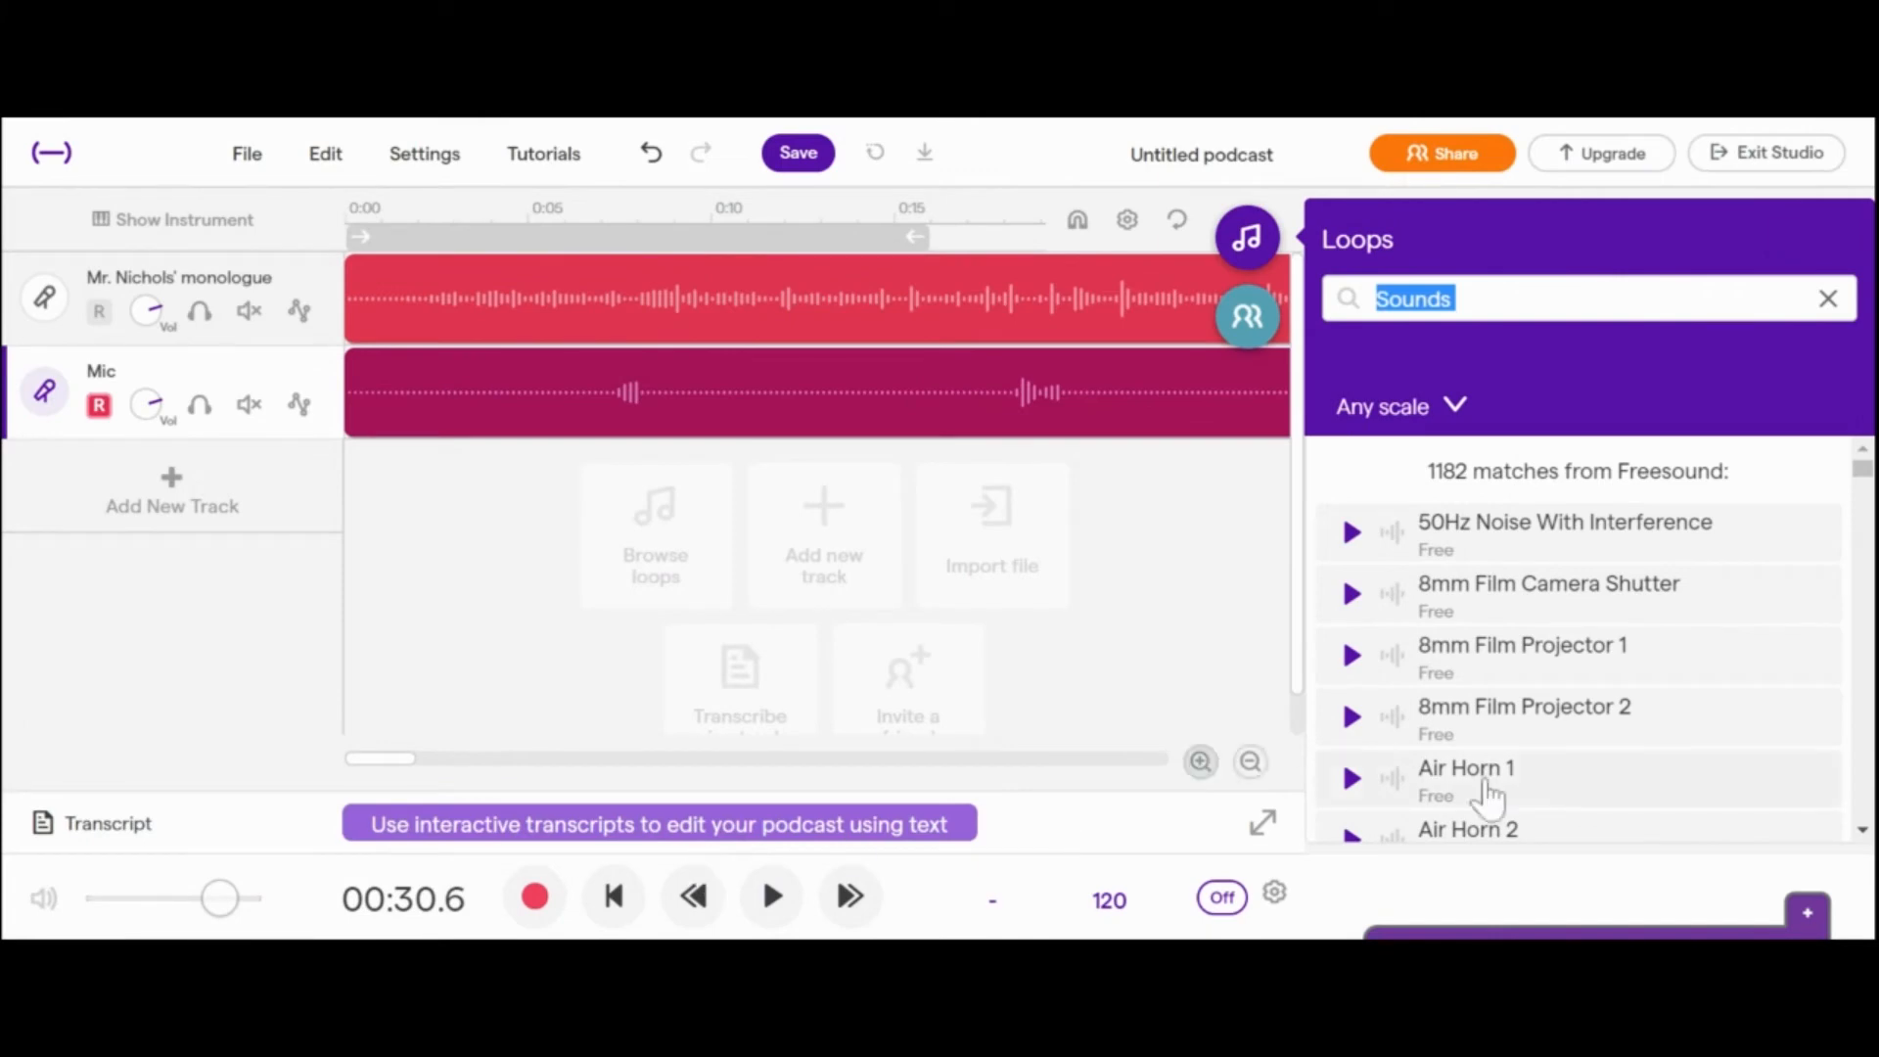
pyautogui.click(1453, 405)
pyautogui.click(1634, 314)
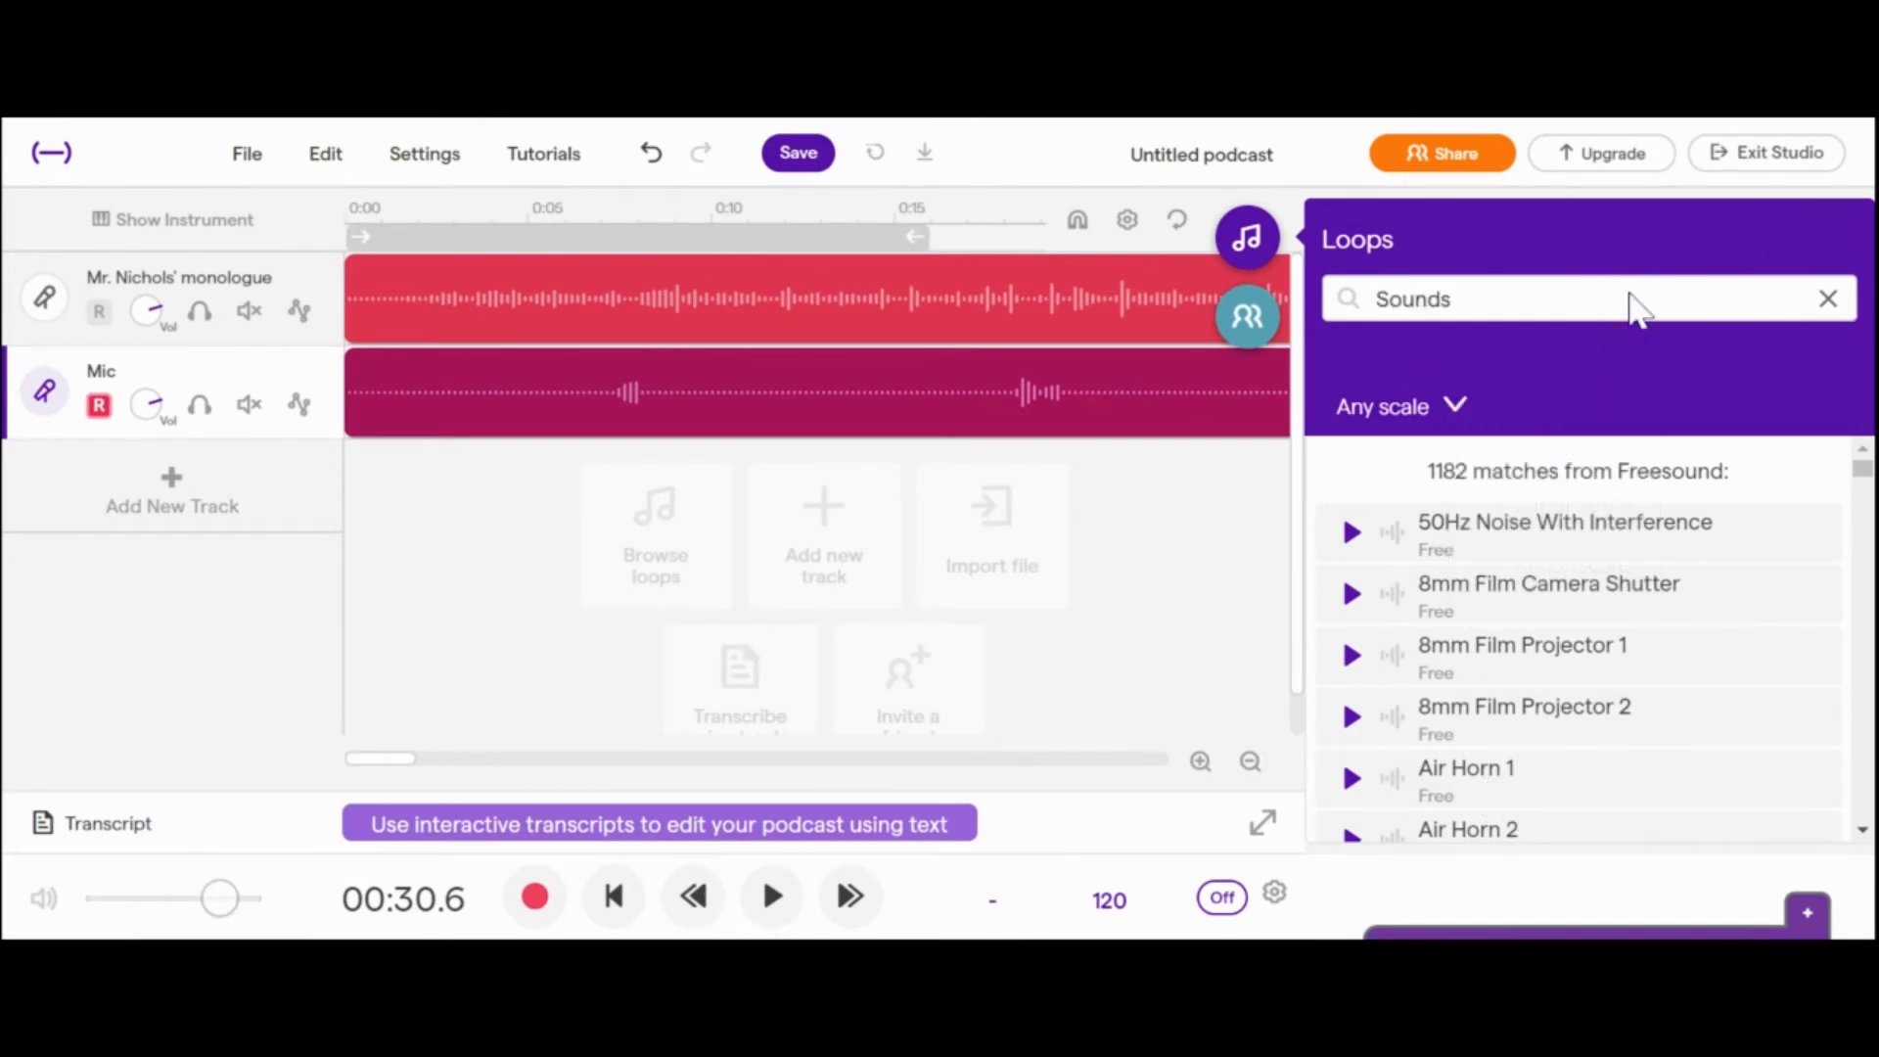
pyautogui.click(1828, 300)
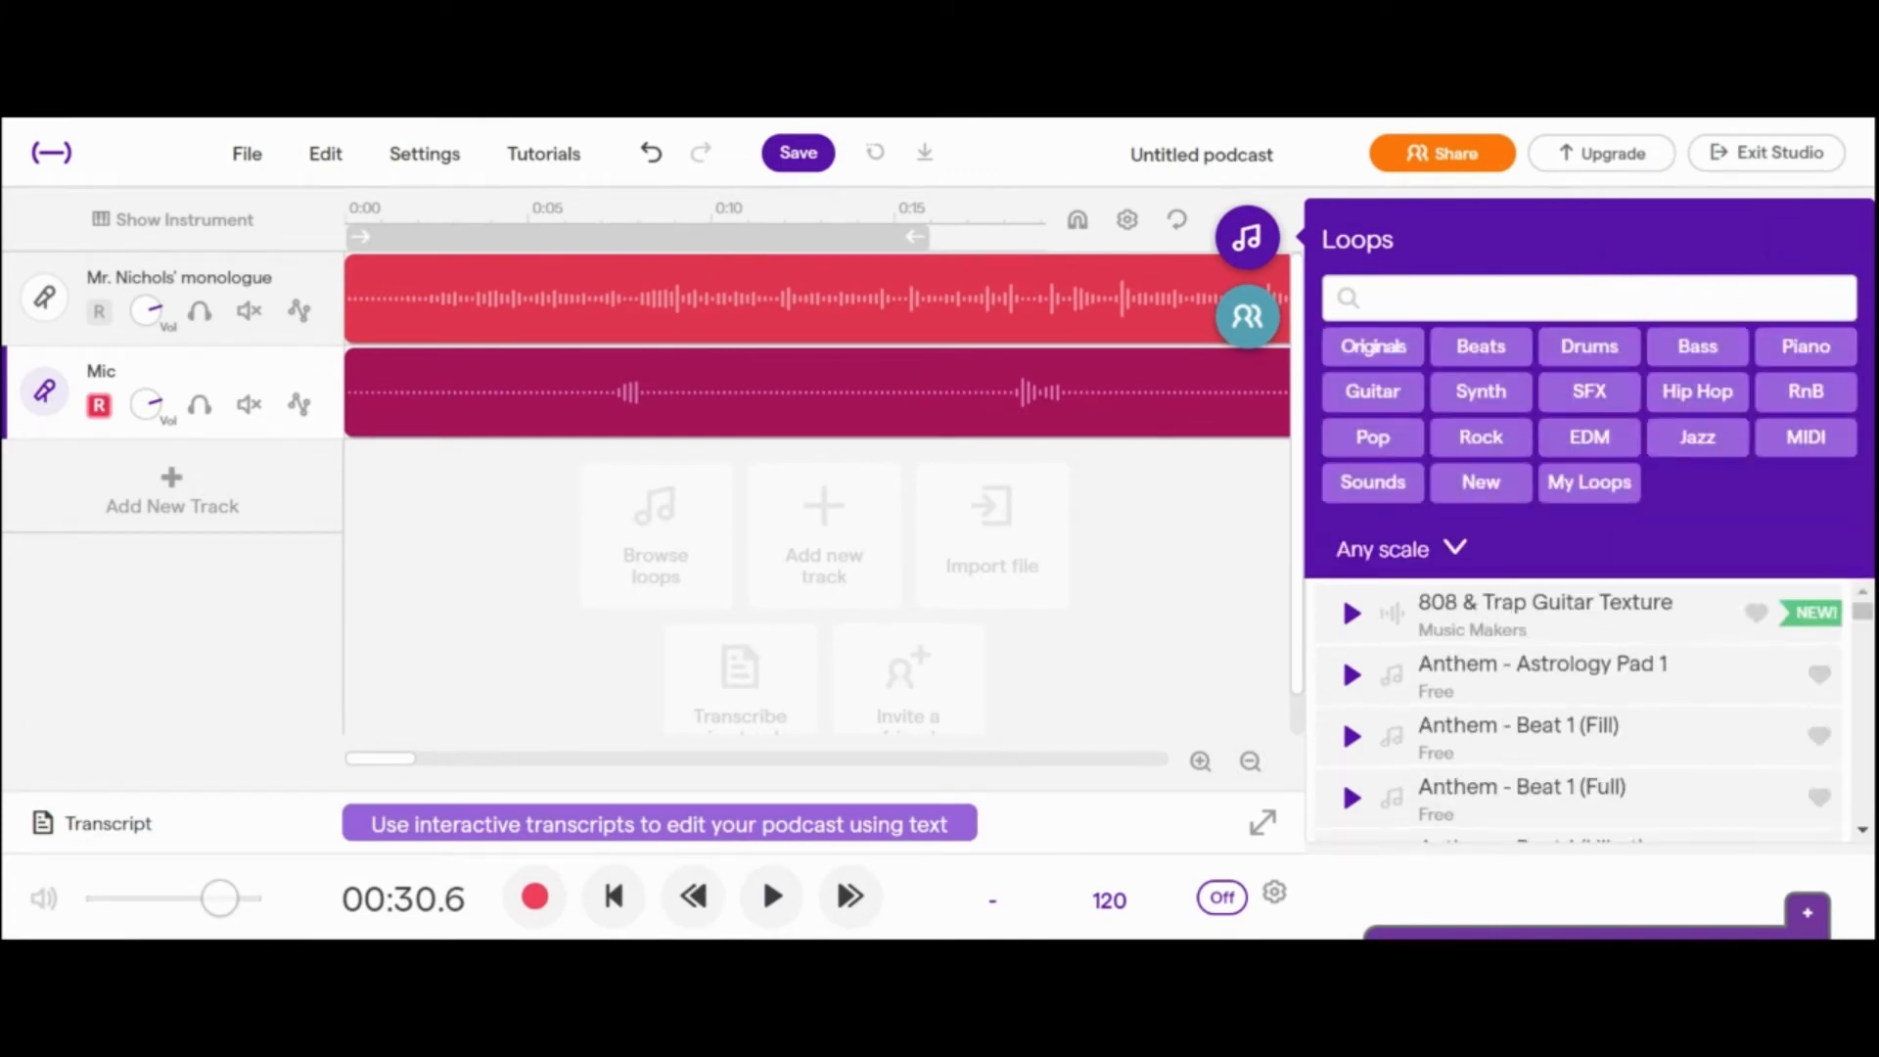
pyautogui.click(1494, 358)
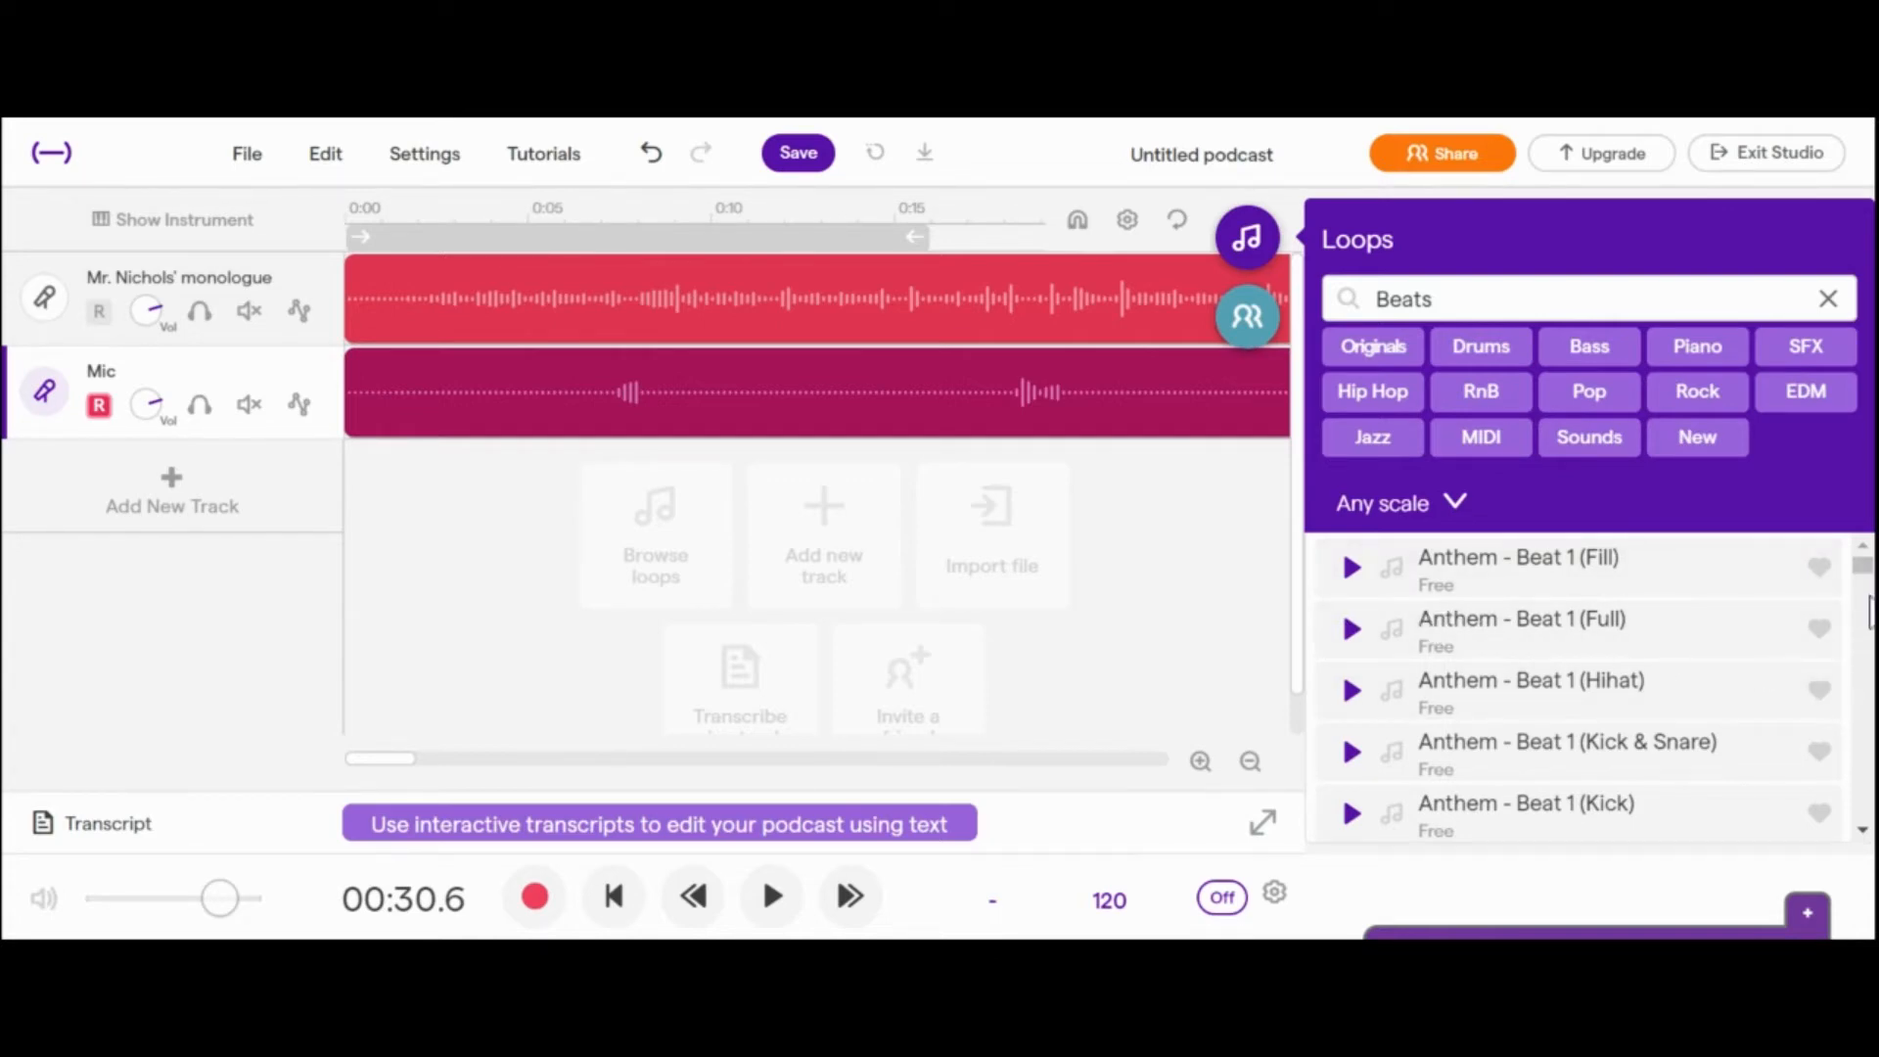
# Preview the Beat - Boom Bap and Beat - Club Dystopia 1 loops in the Beats list.
pyautogui.moveTo(1867, 585)
pyautogui.mouseDown()
pyautogui.moveTo(1866, 609)
pyautogui.moveTo(1867, 581)
pyautogui.mouseUp()
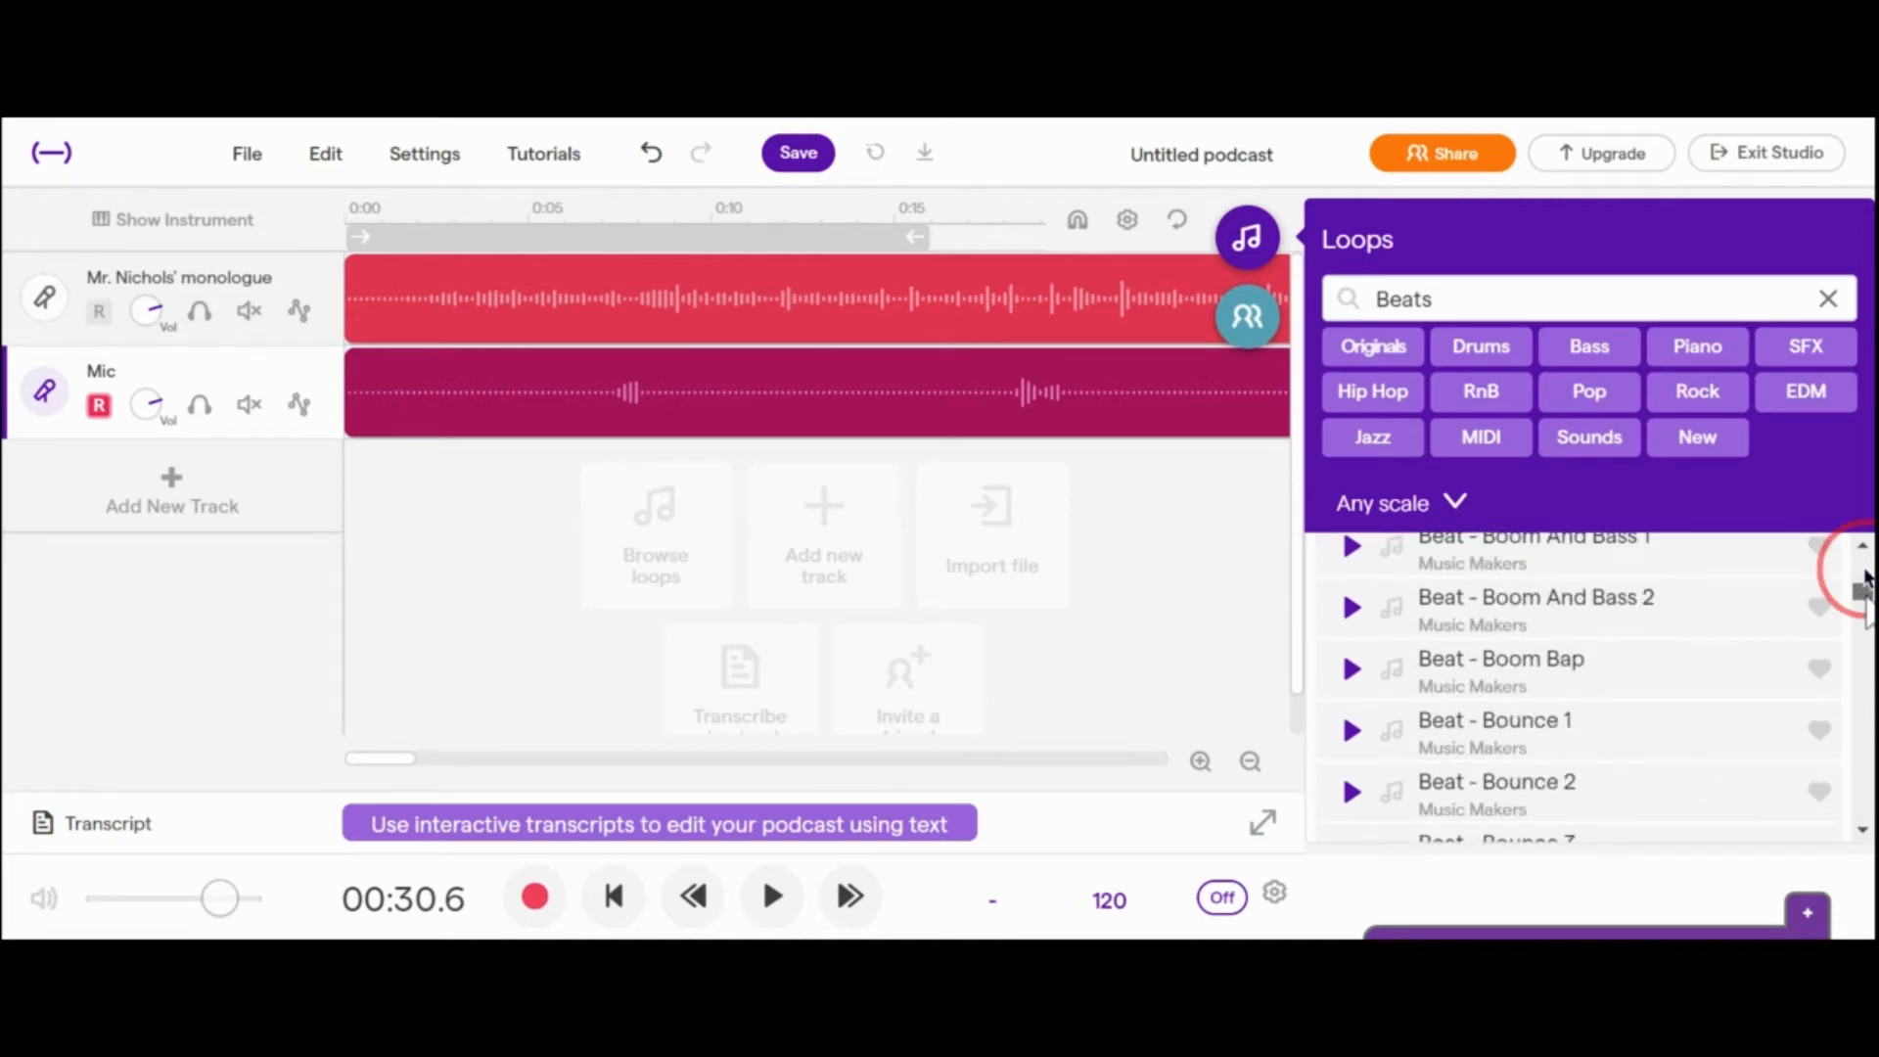
pyautogui.click(1352, 670)
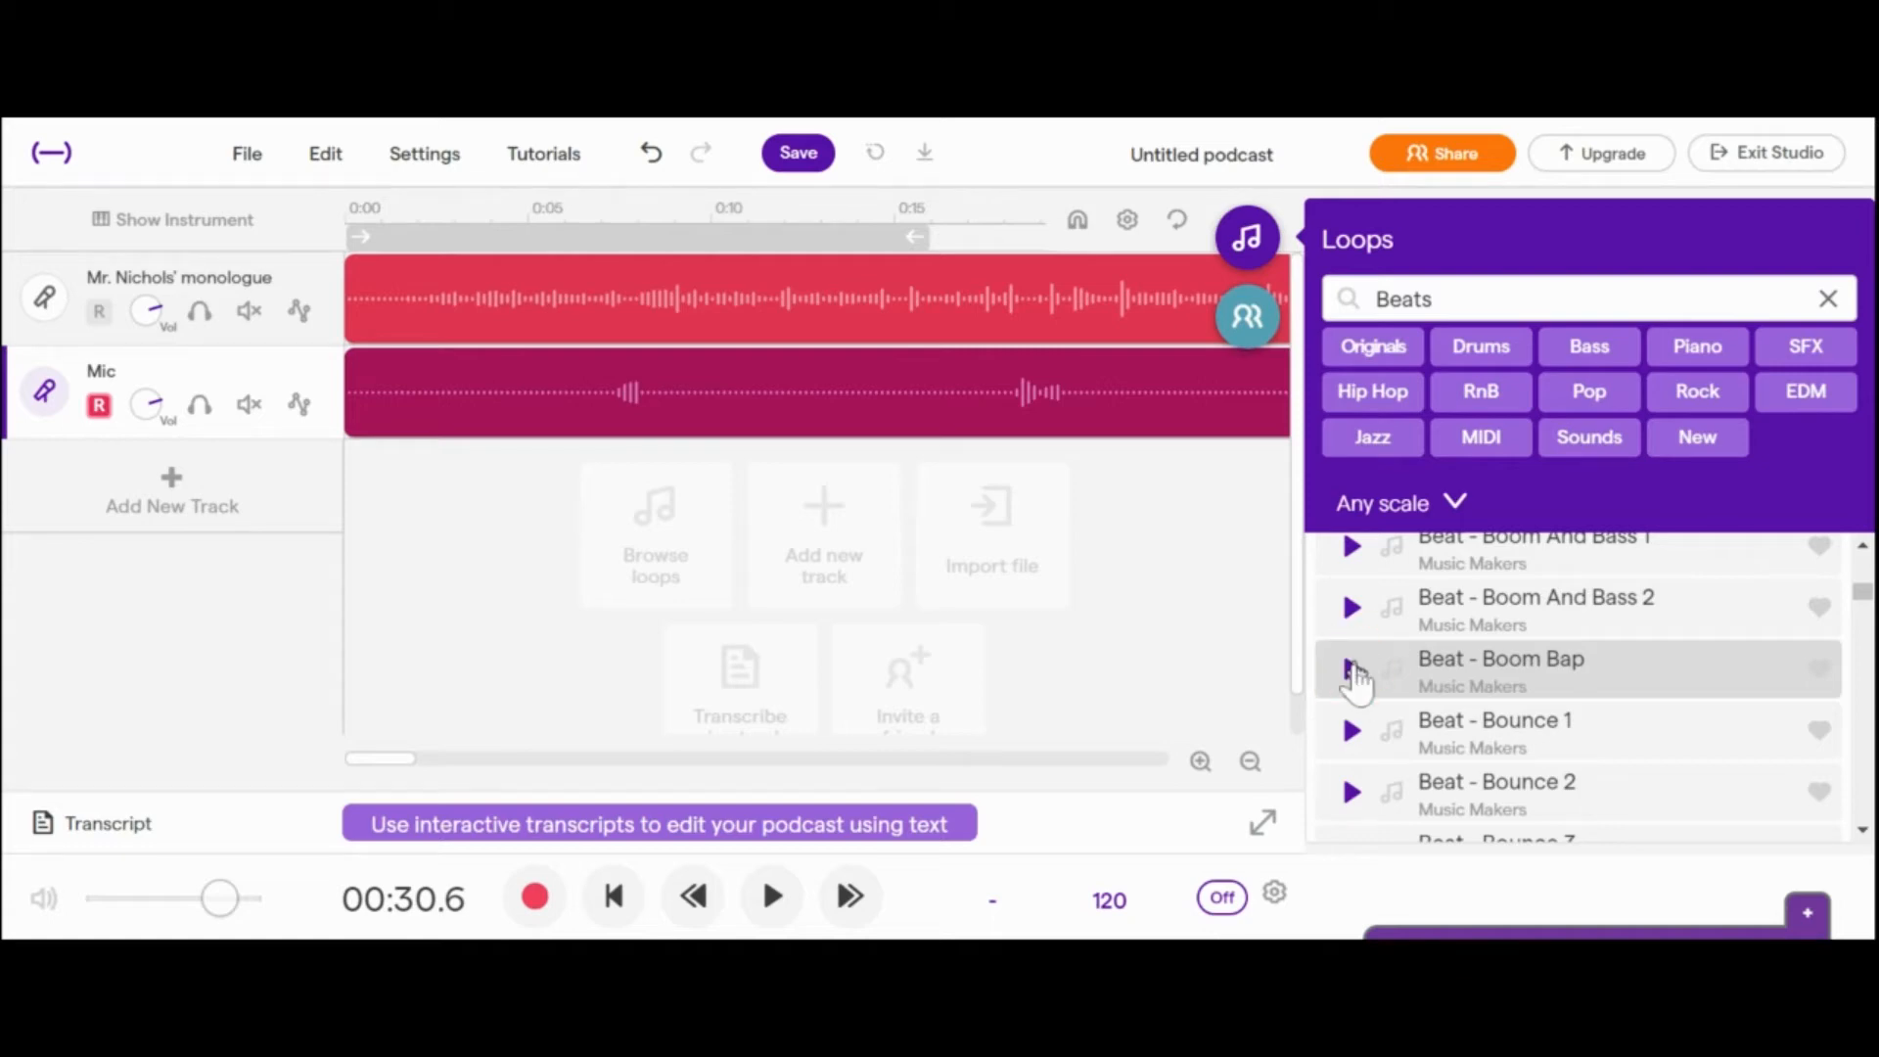
pyautogui.moveTo(1863, 591); pyautogui.dragTo(1863, 607)
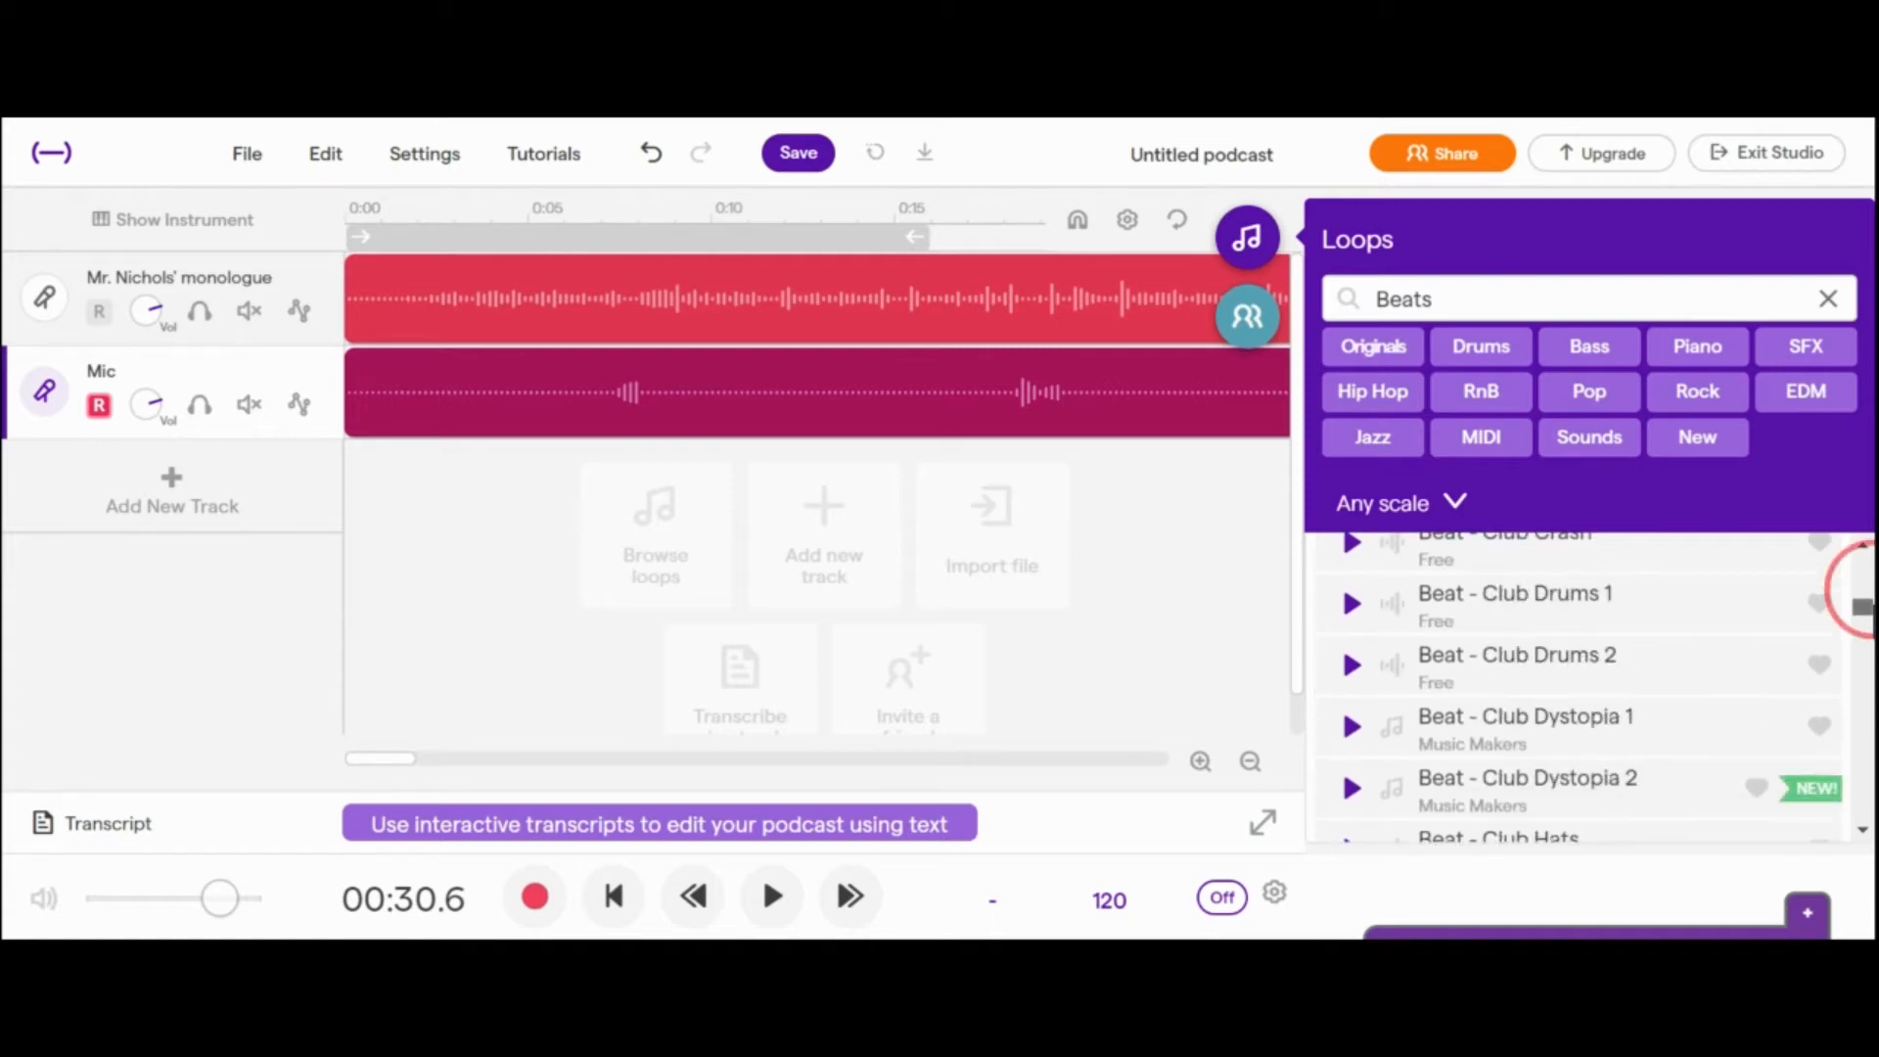
pyautogui.click(1351, 727)
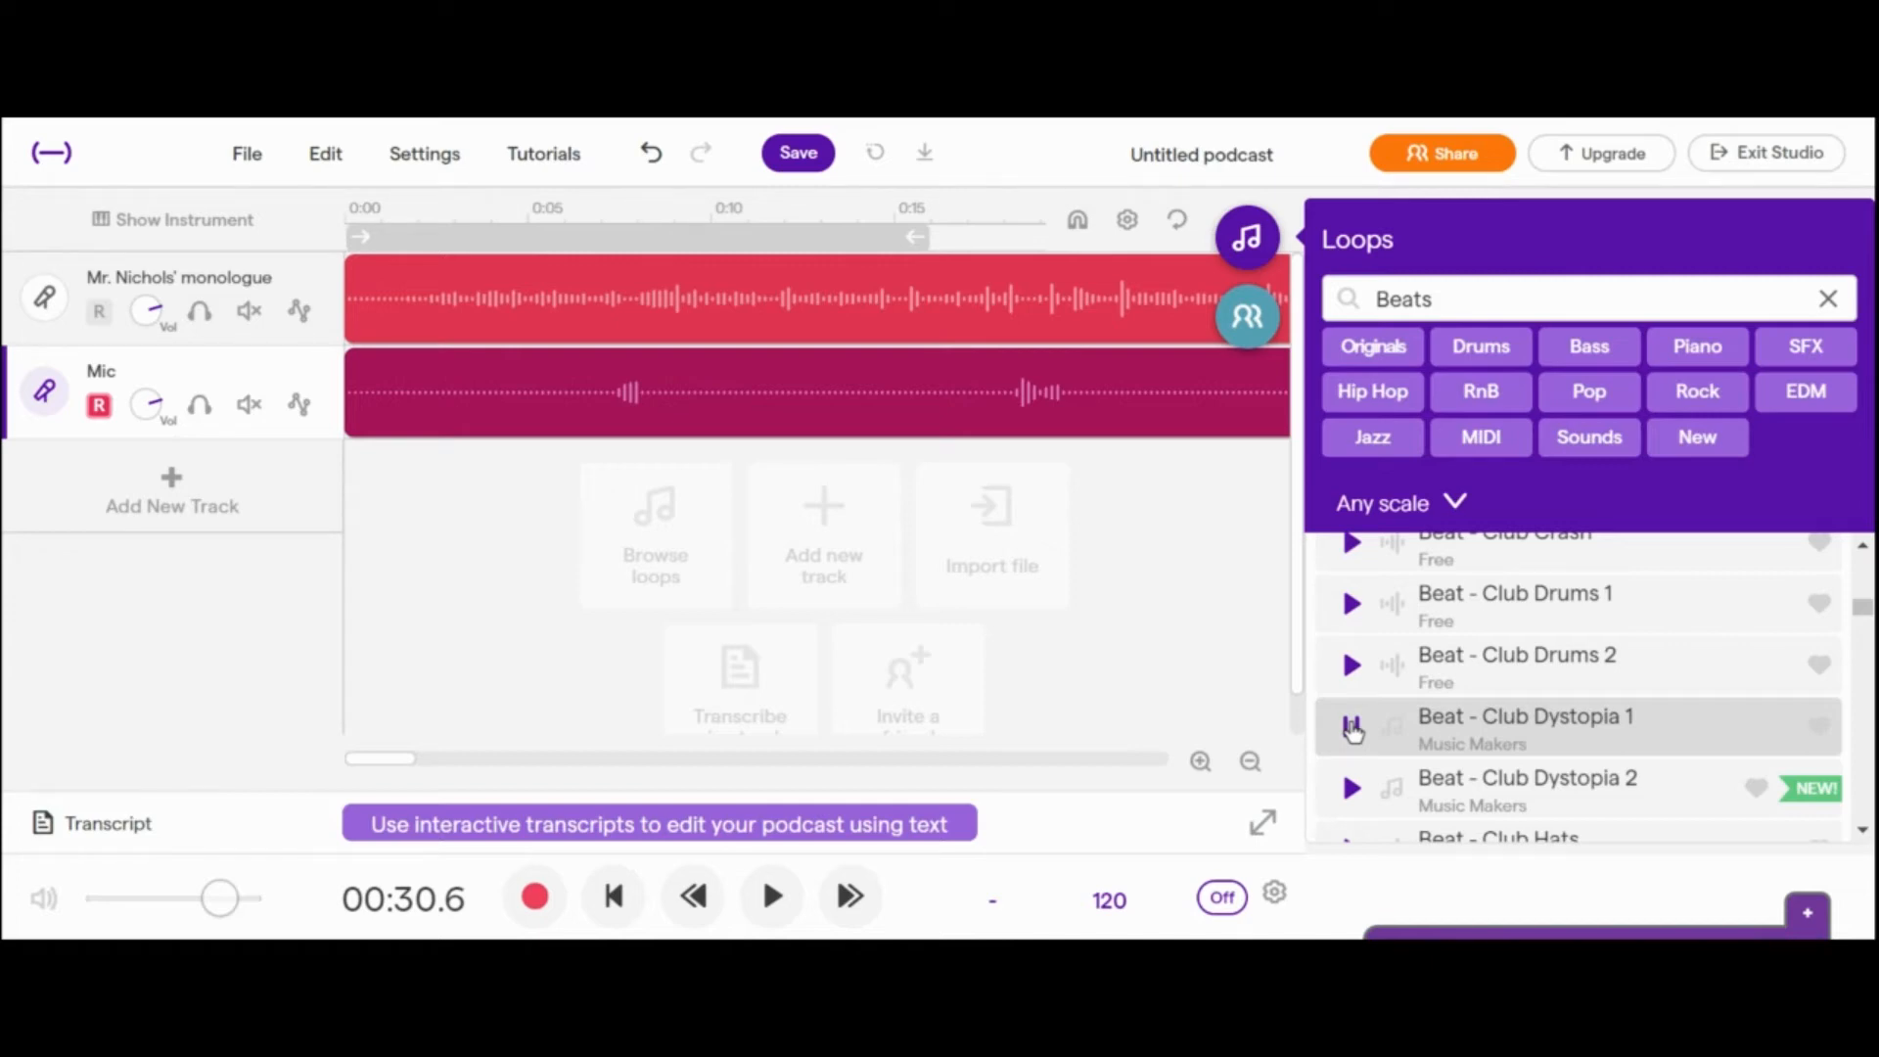
pyautogui.click(1353, 727)
# Add the Beat - Club Dystopia 1 loop as a new track at 0:00 and repeat it until the monologue's end.
pyautogui.moveTo(1464, 722); pyautogui.dragTo(348, 507)
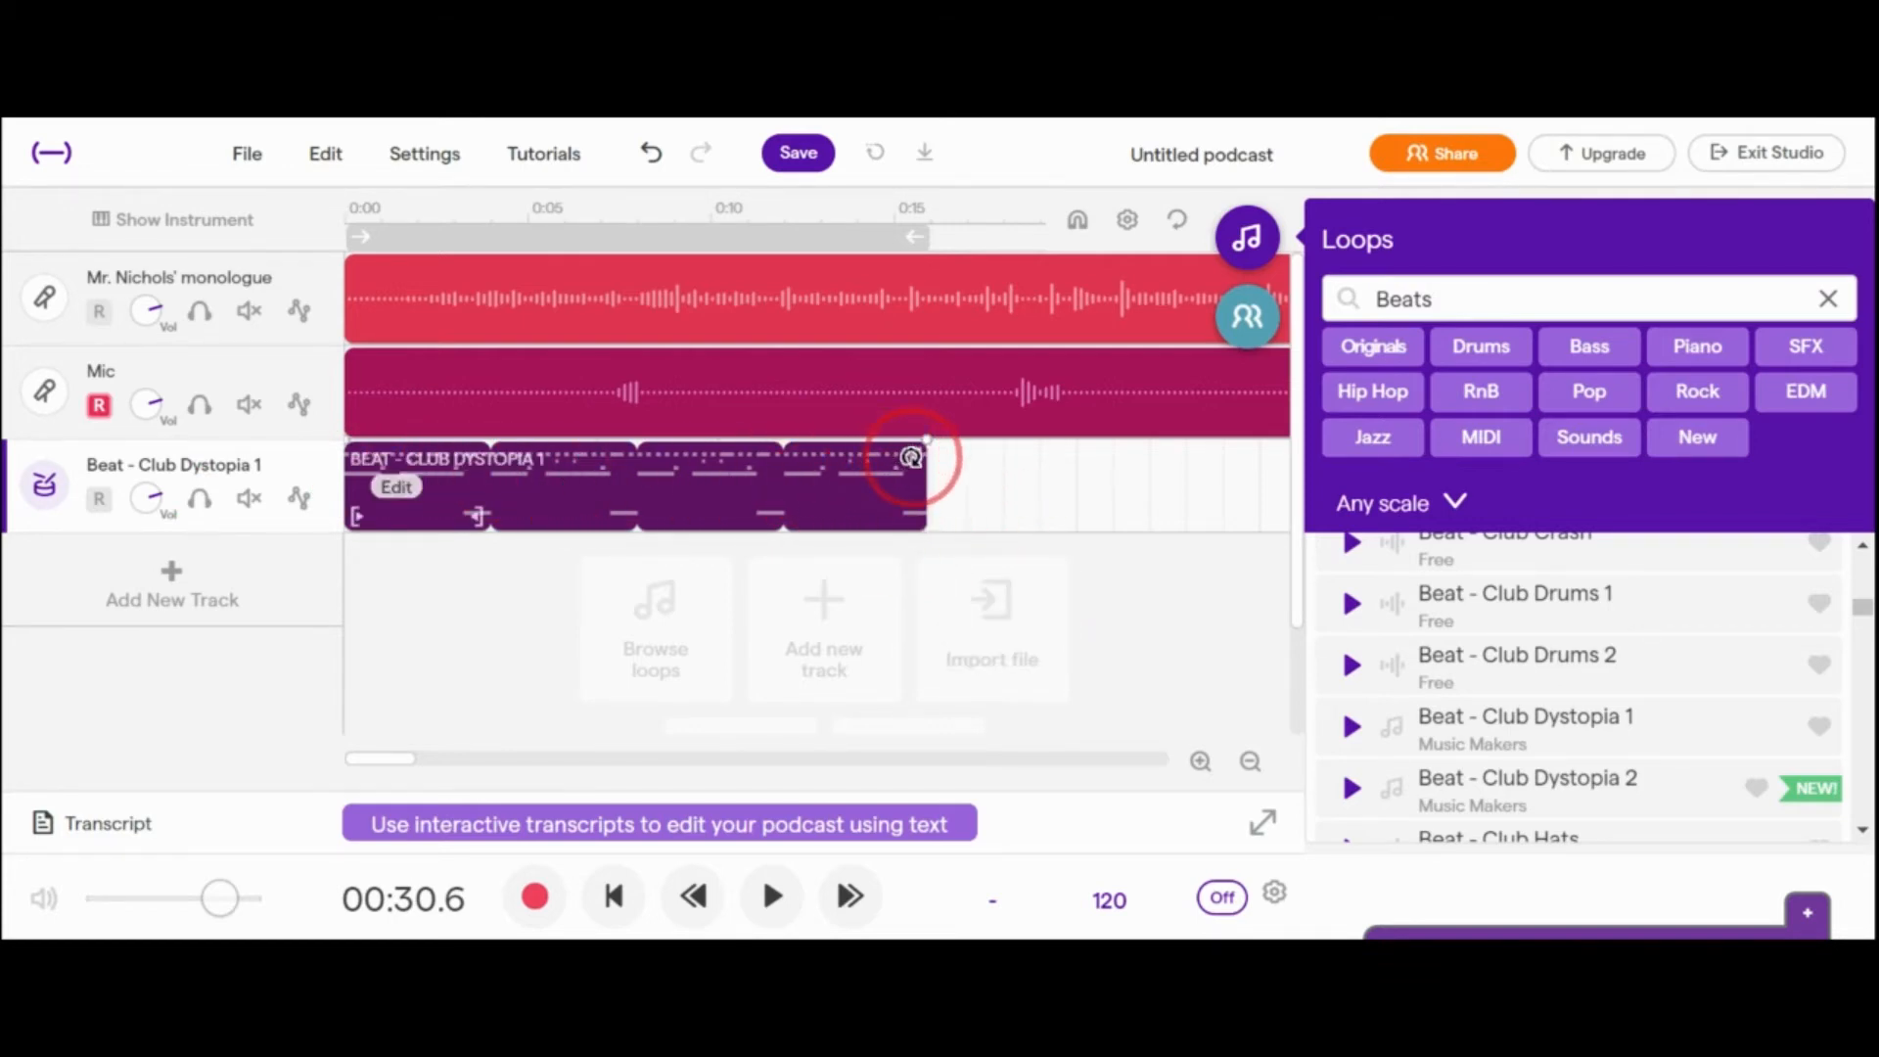
pyautogui.moveTo(911, 457); pyautogui.dragTo(1128, 474)
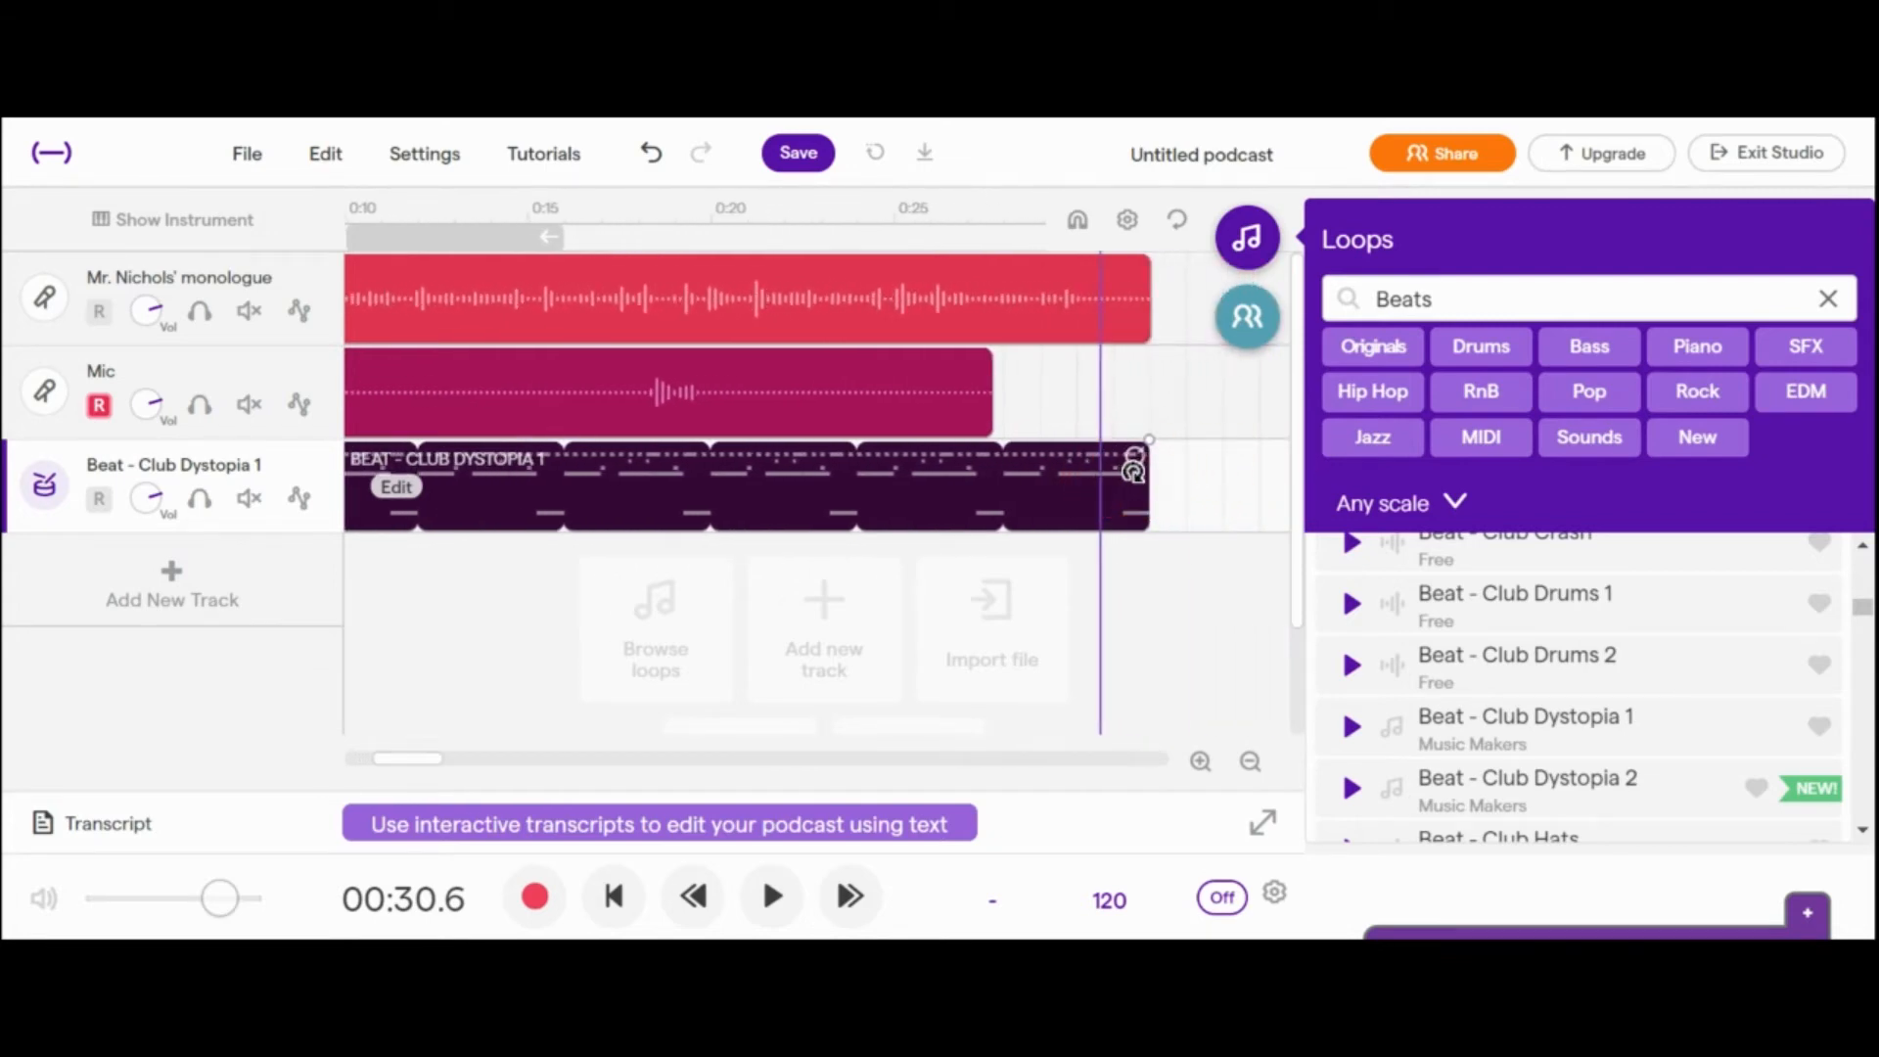
# Play the mix from the start while balancing the beat track's volume, leaving it slightly below its initial level.
pyautogui.click(614, 896)
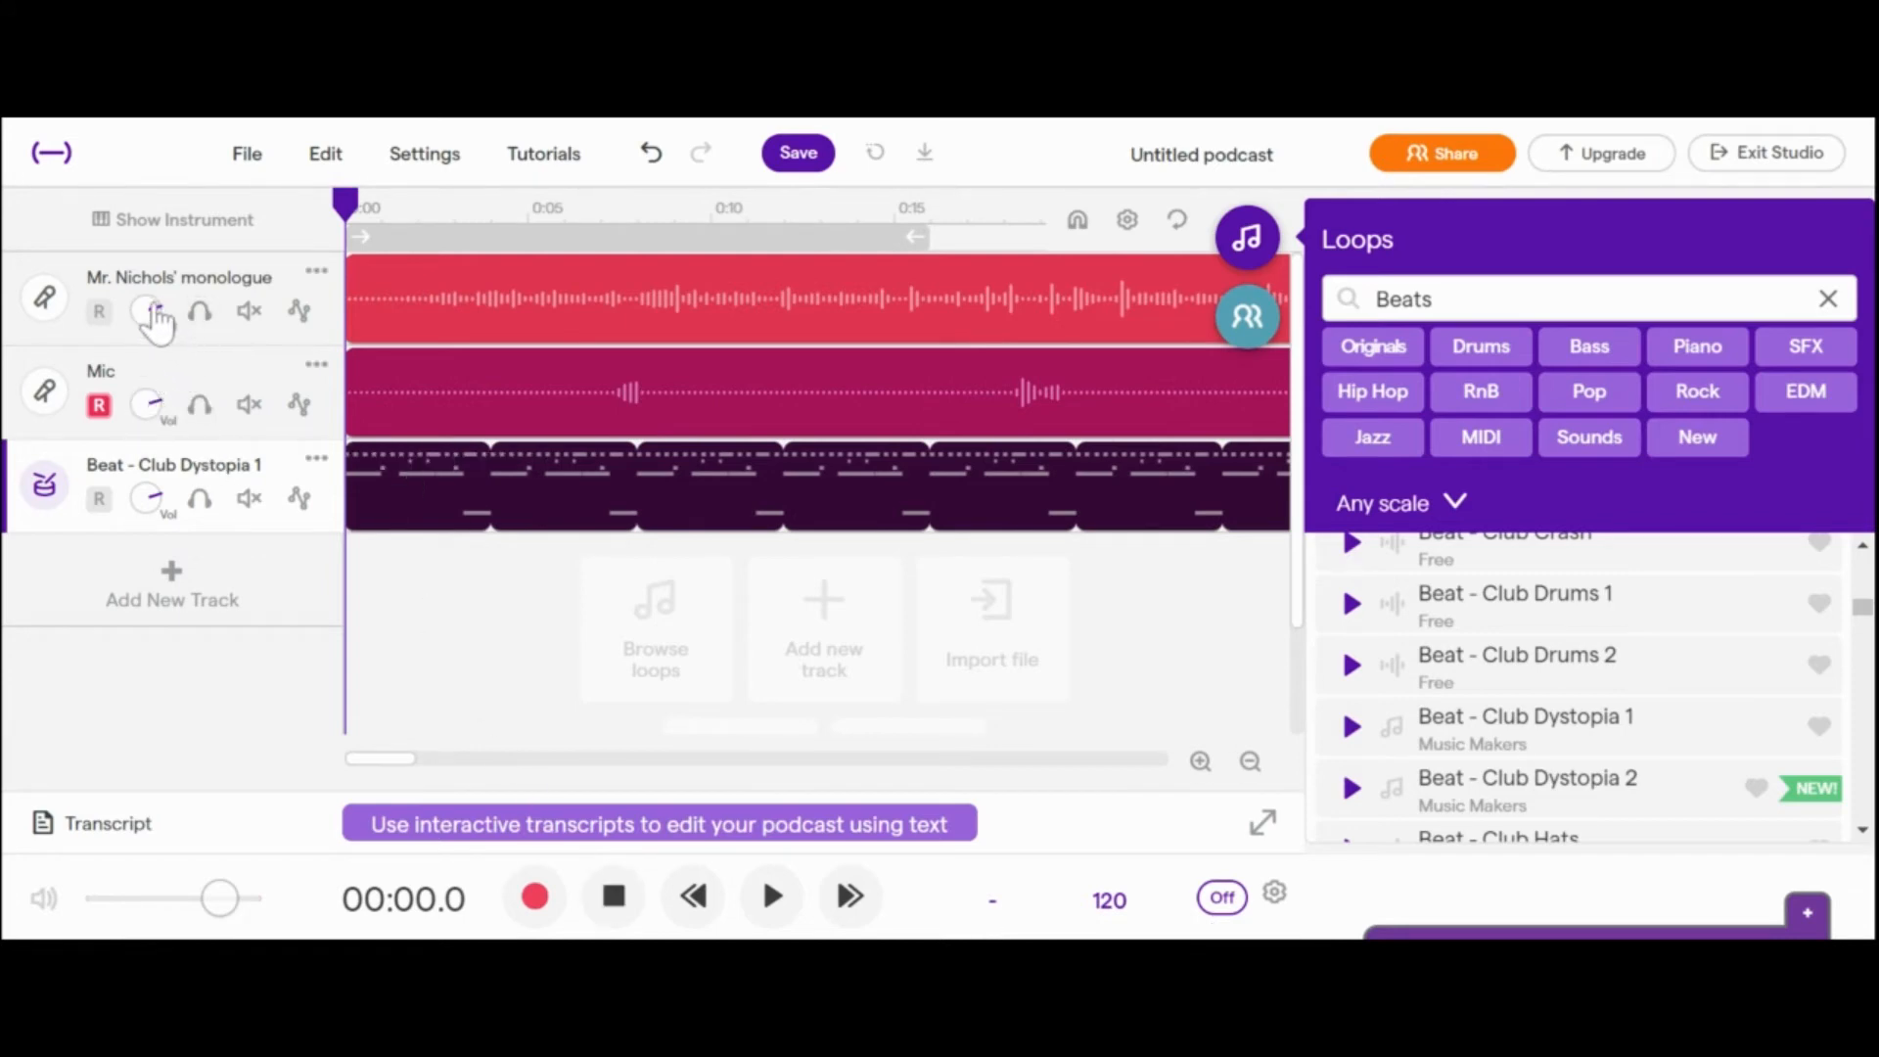
pyautogui.click(147, 501)
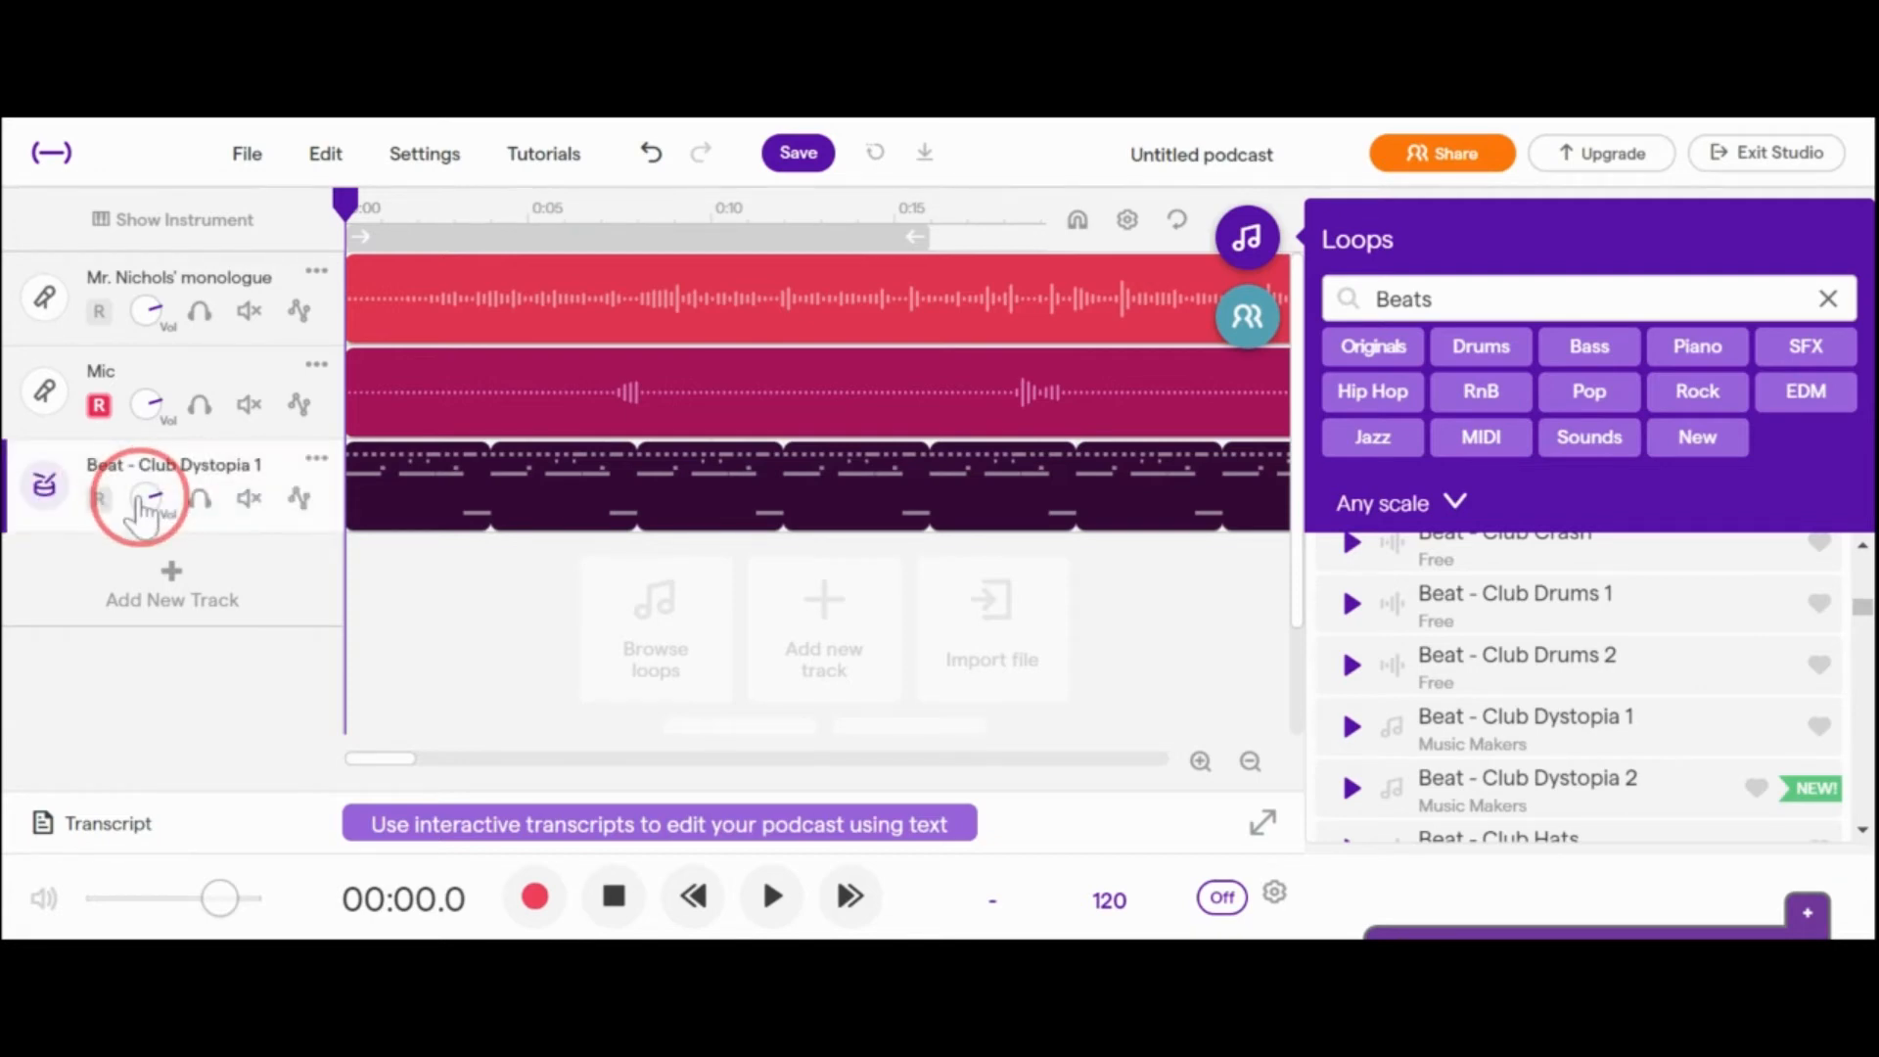
pyautogui.moveTo(149, 503); pyautogui.dragTo(172, 759)
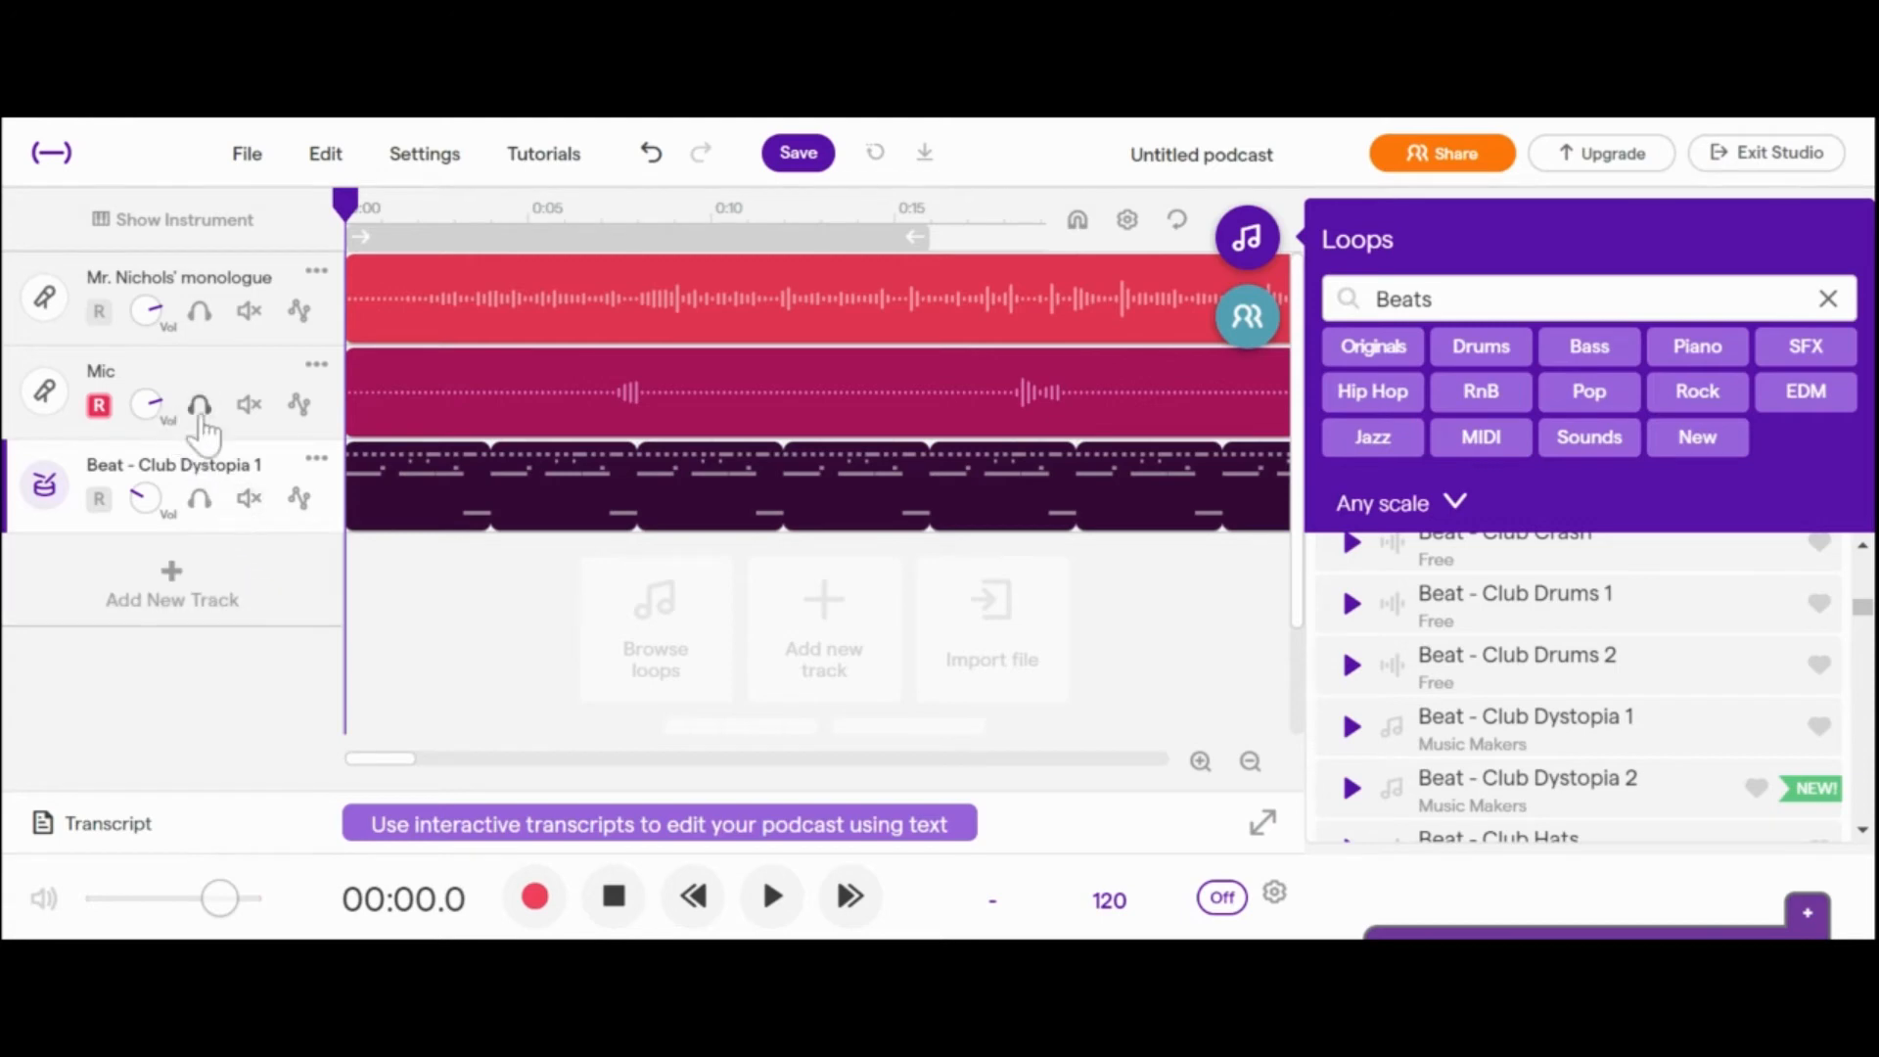
pyautogui.moveTo(440, 341)
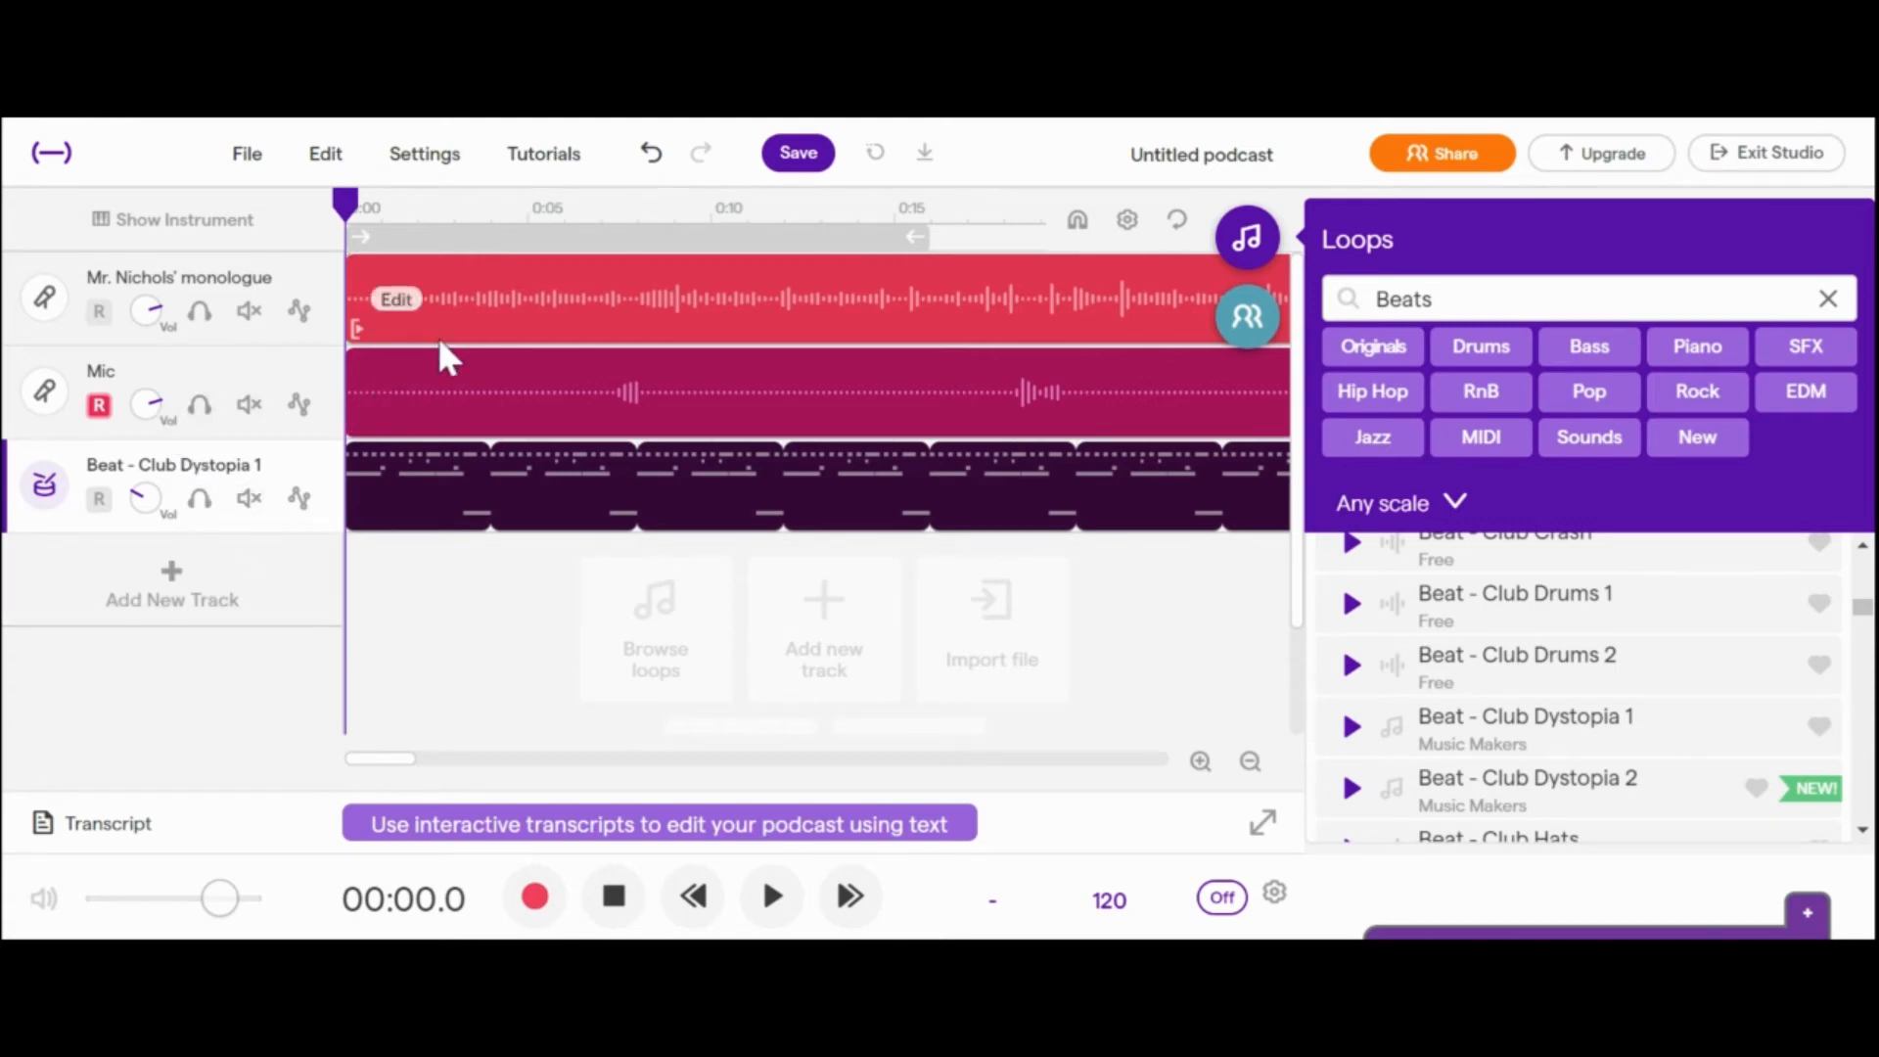
pyautogui.press('space')
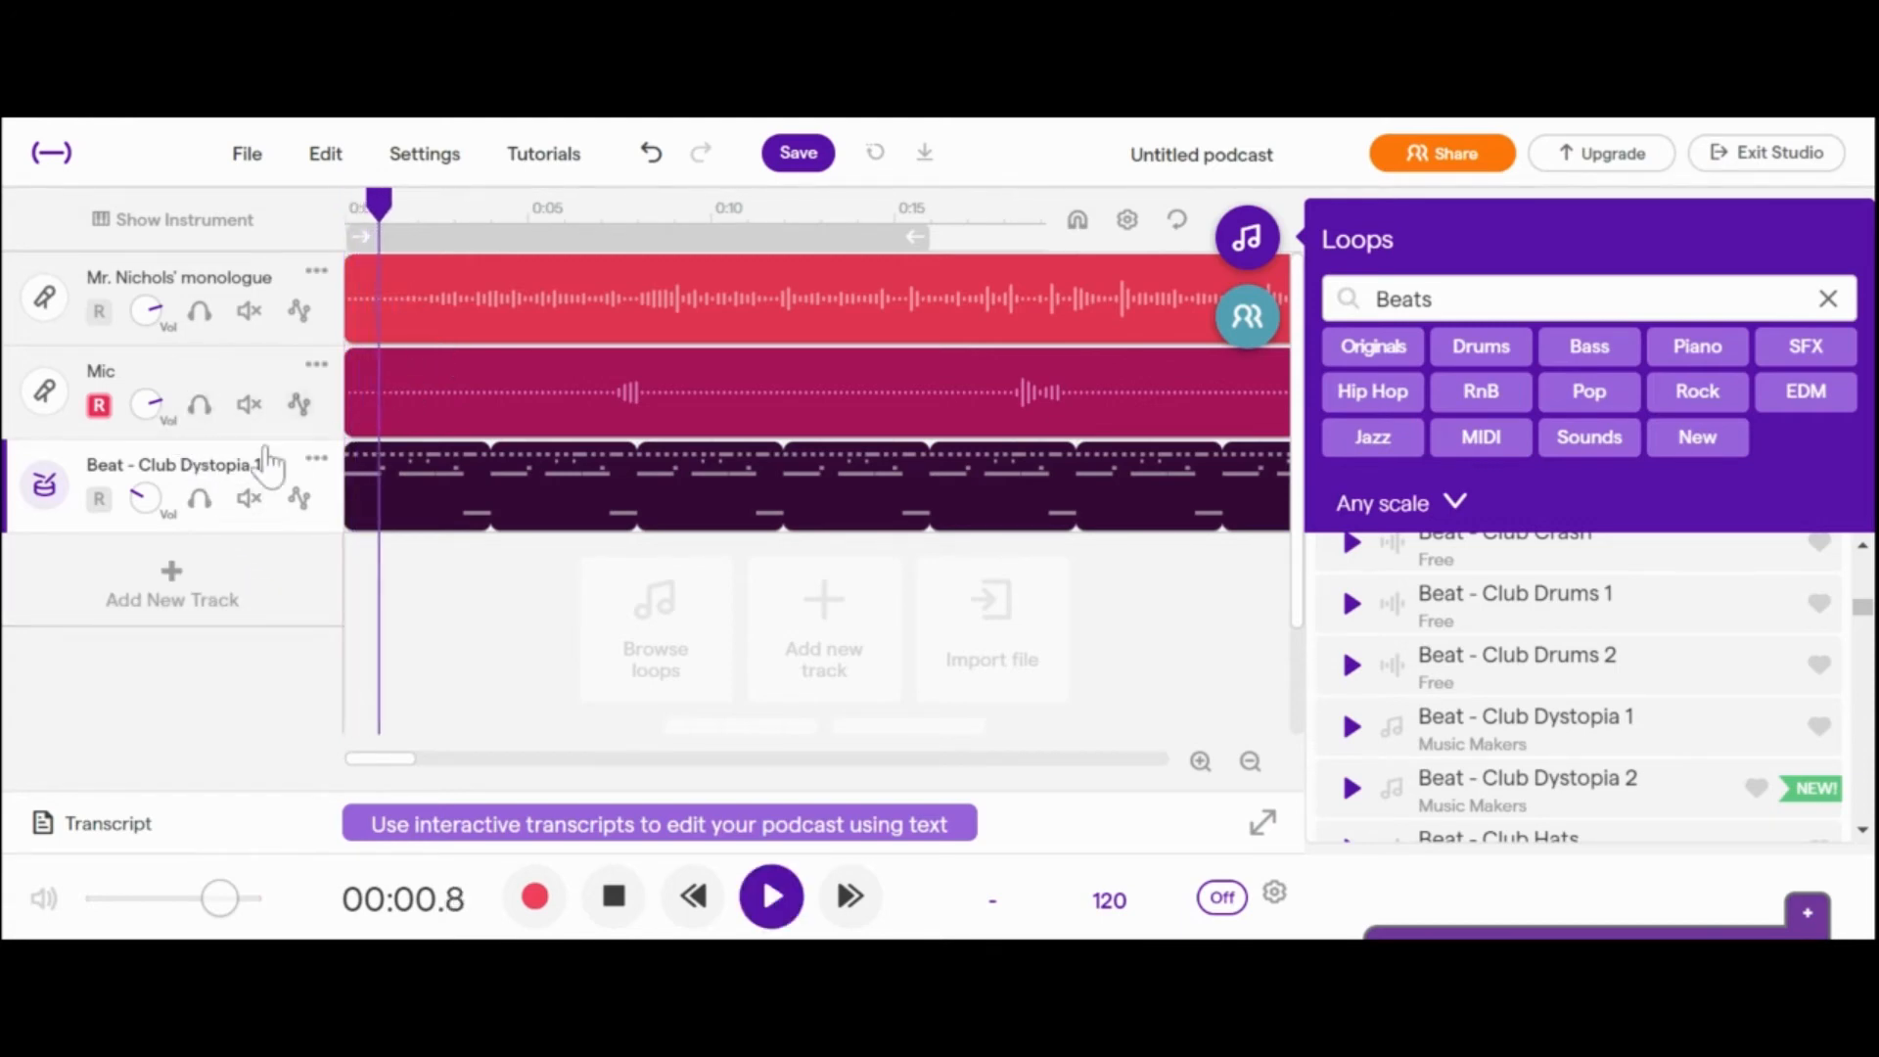
pyautogui.moveTo(141, 504); pyautogui.dragTo(167, 361)
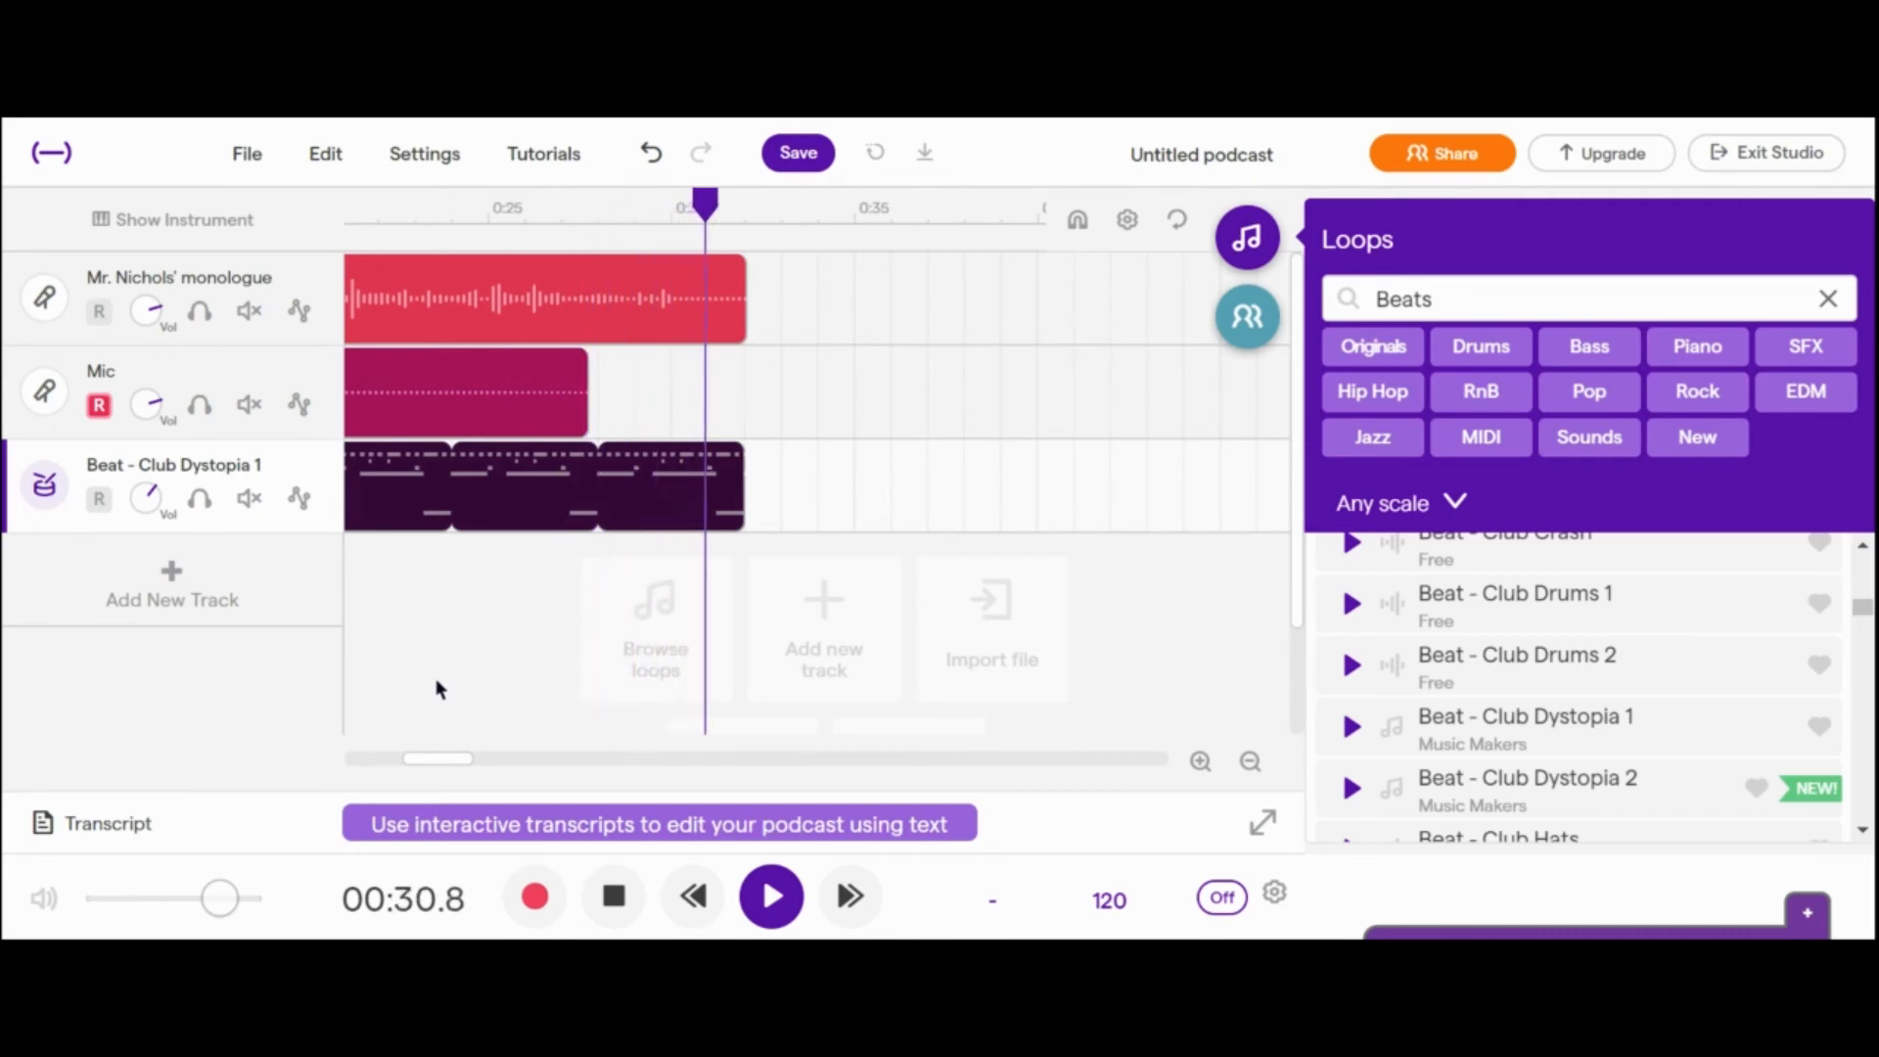
pyautogui.press('space')
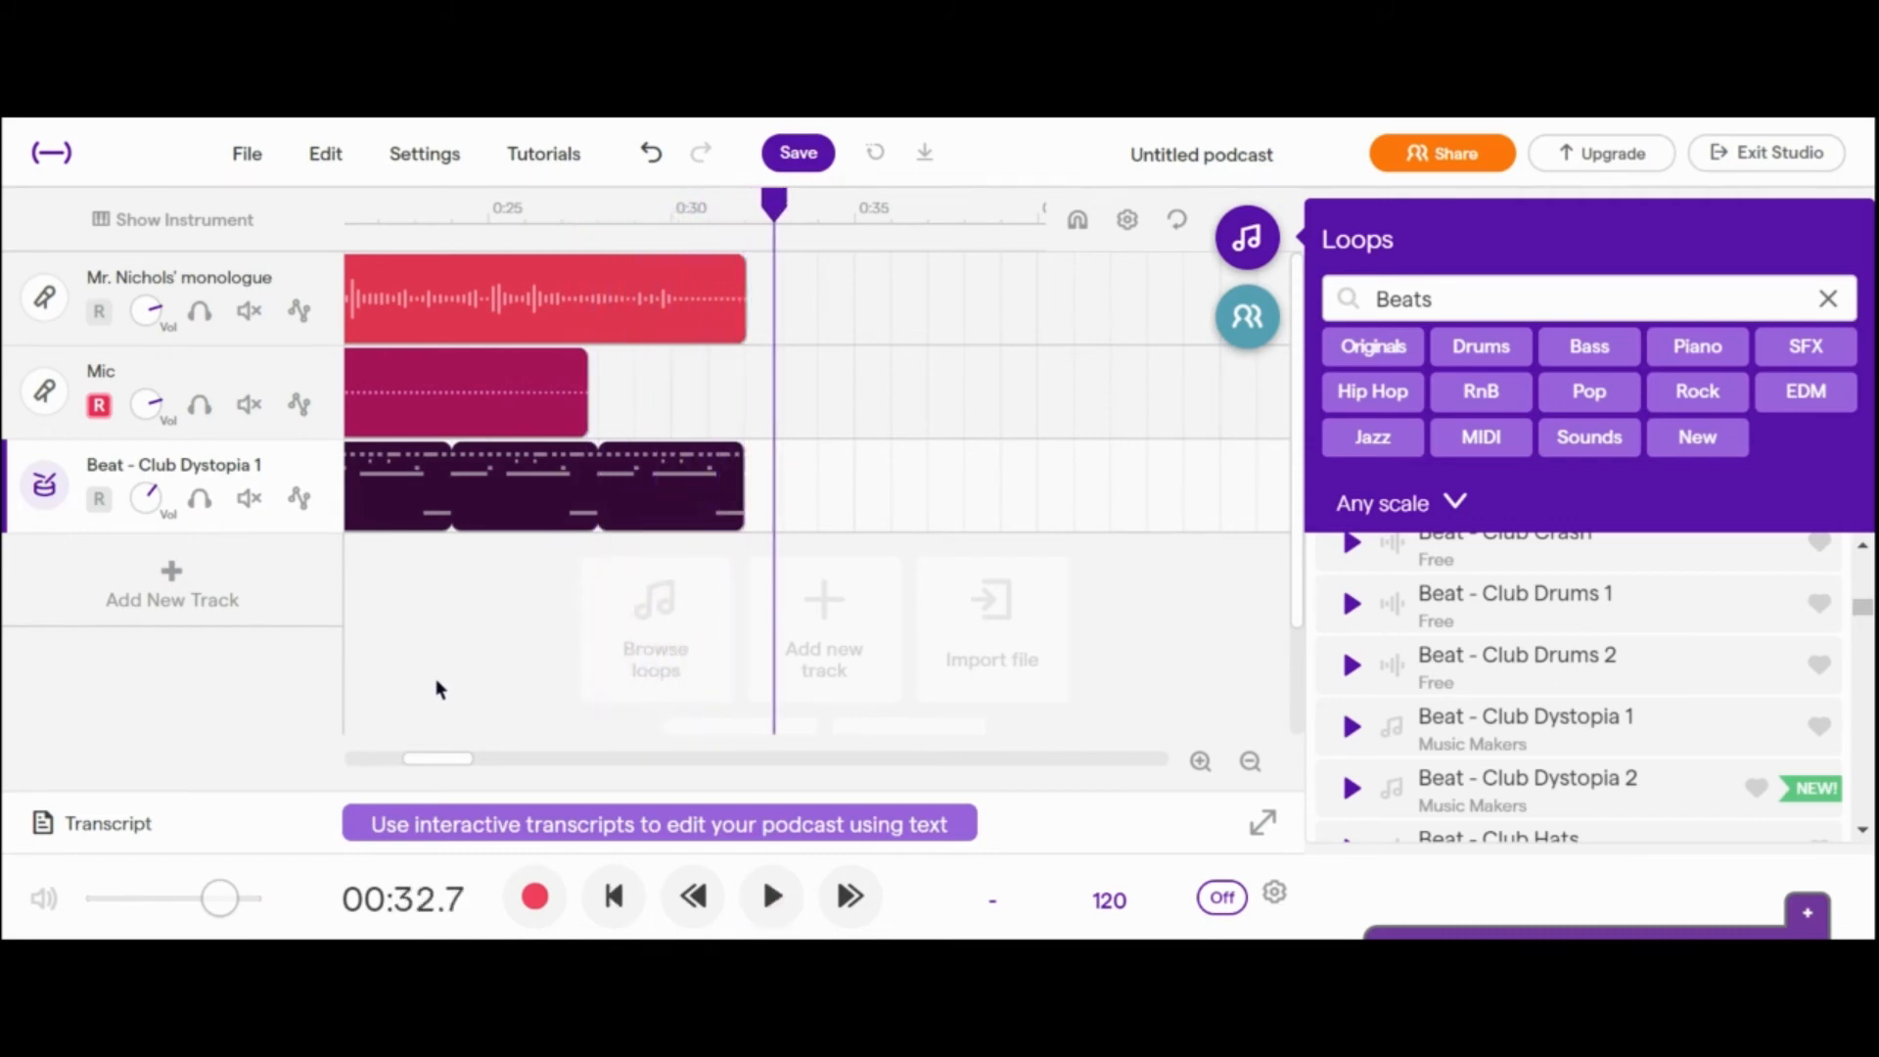
# Add a Volume automation to the Beat - Club Dystopia 1 track and delete it again.
pyautogui.click(299, 500)
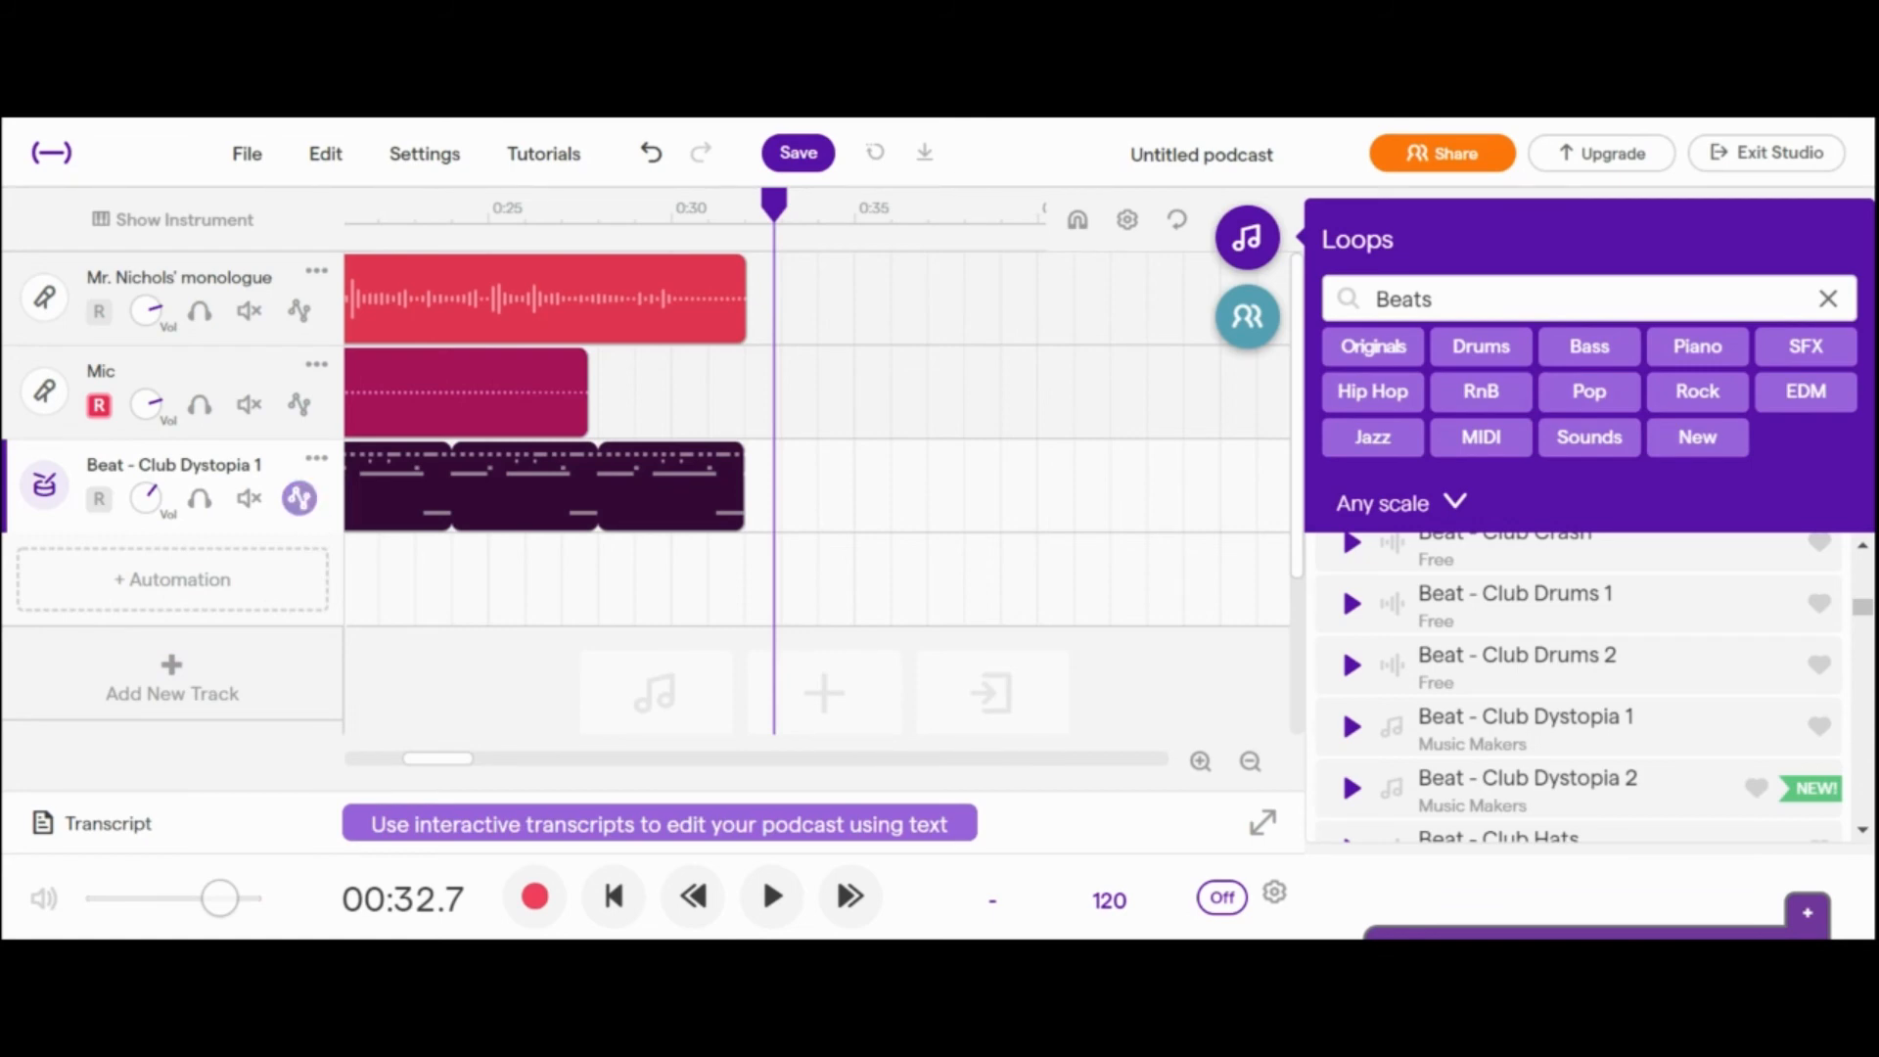
pyautogui.click(172, 592)
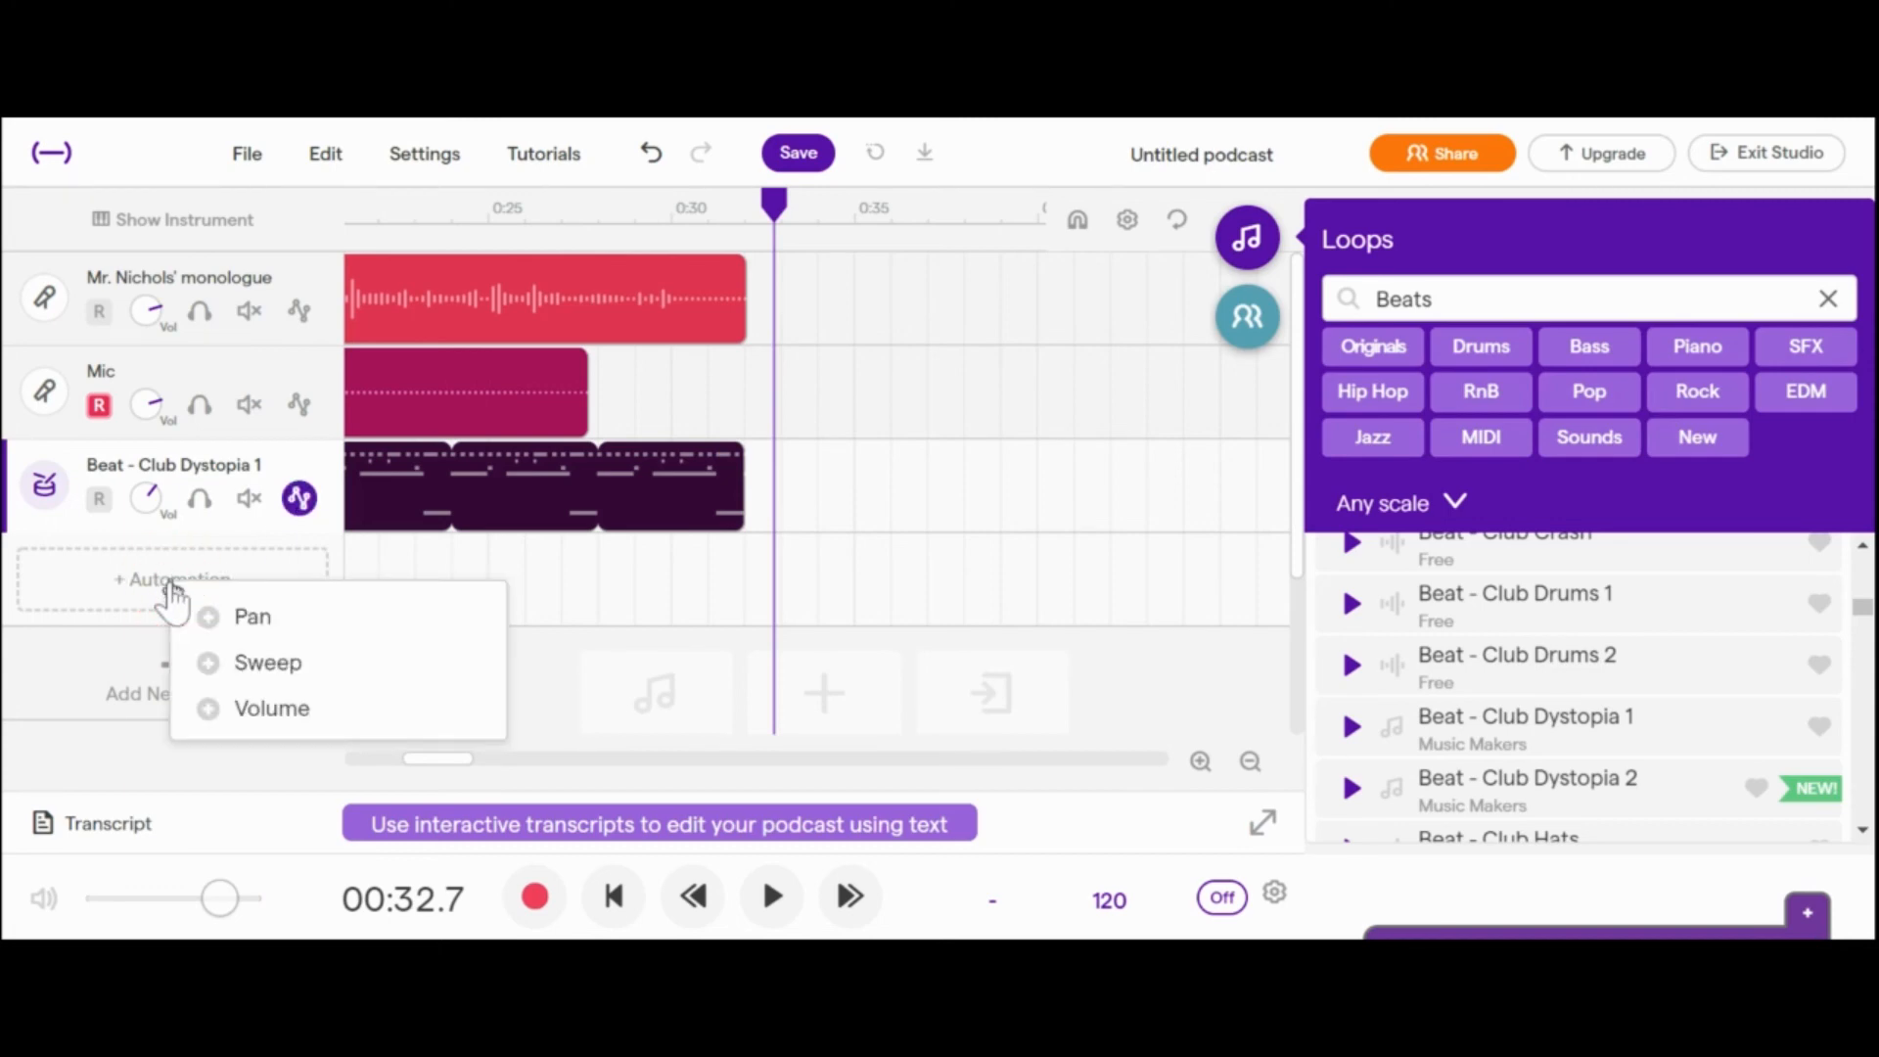
pyautogui.click(270, 711)
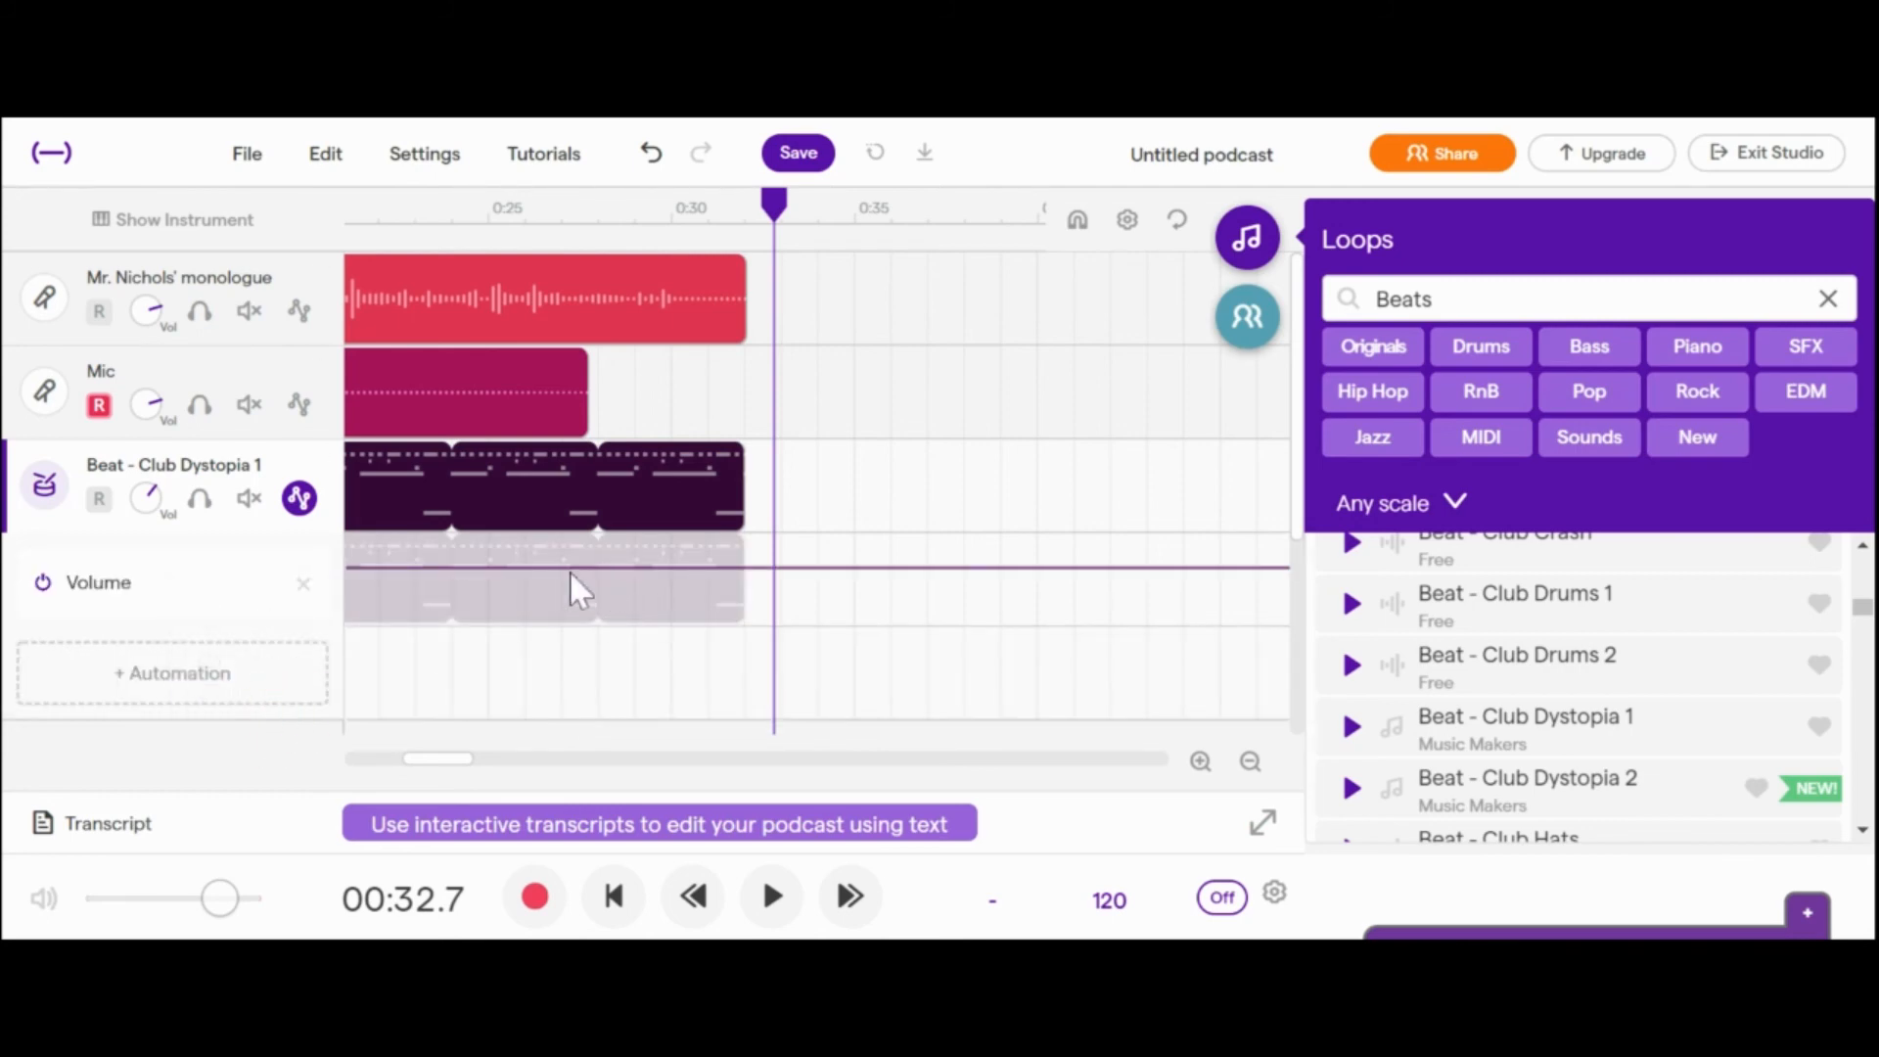
pyautogui.click(299, 501)
pyautogui.click(300, 500)
pyautogui.click(302, 585)
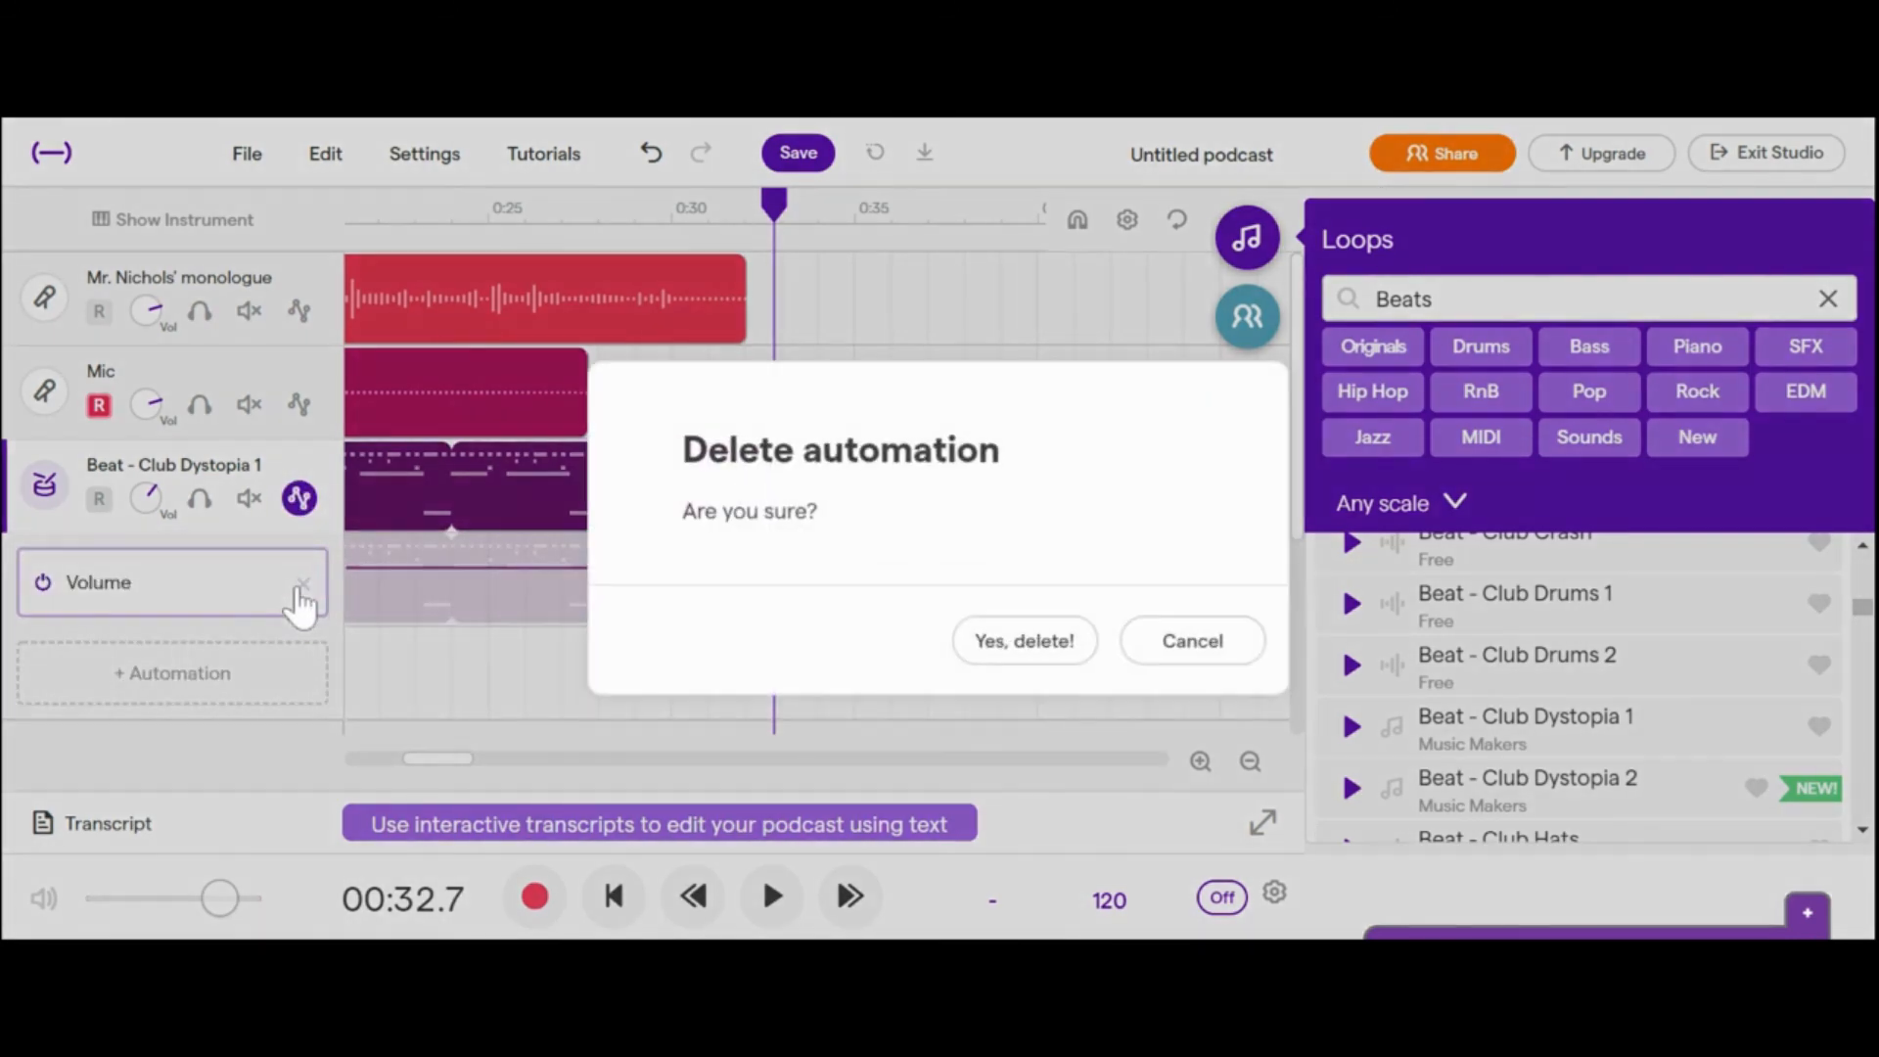
pyautogui.click(1033, 648)
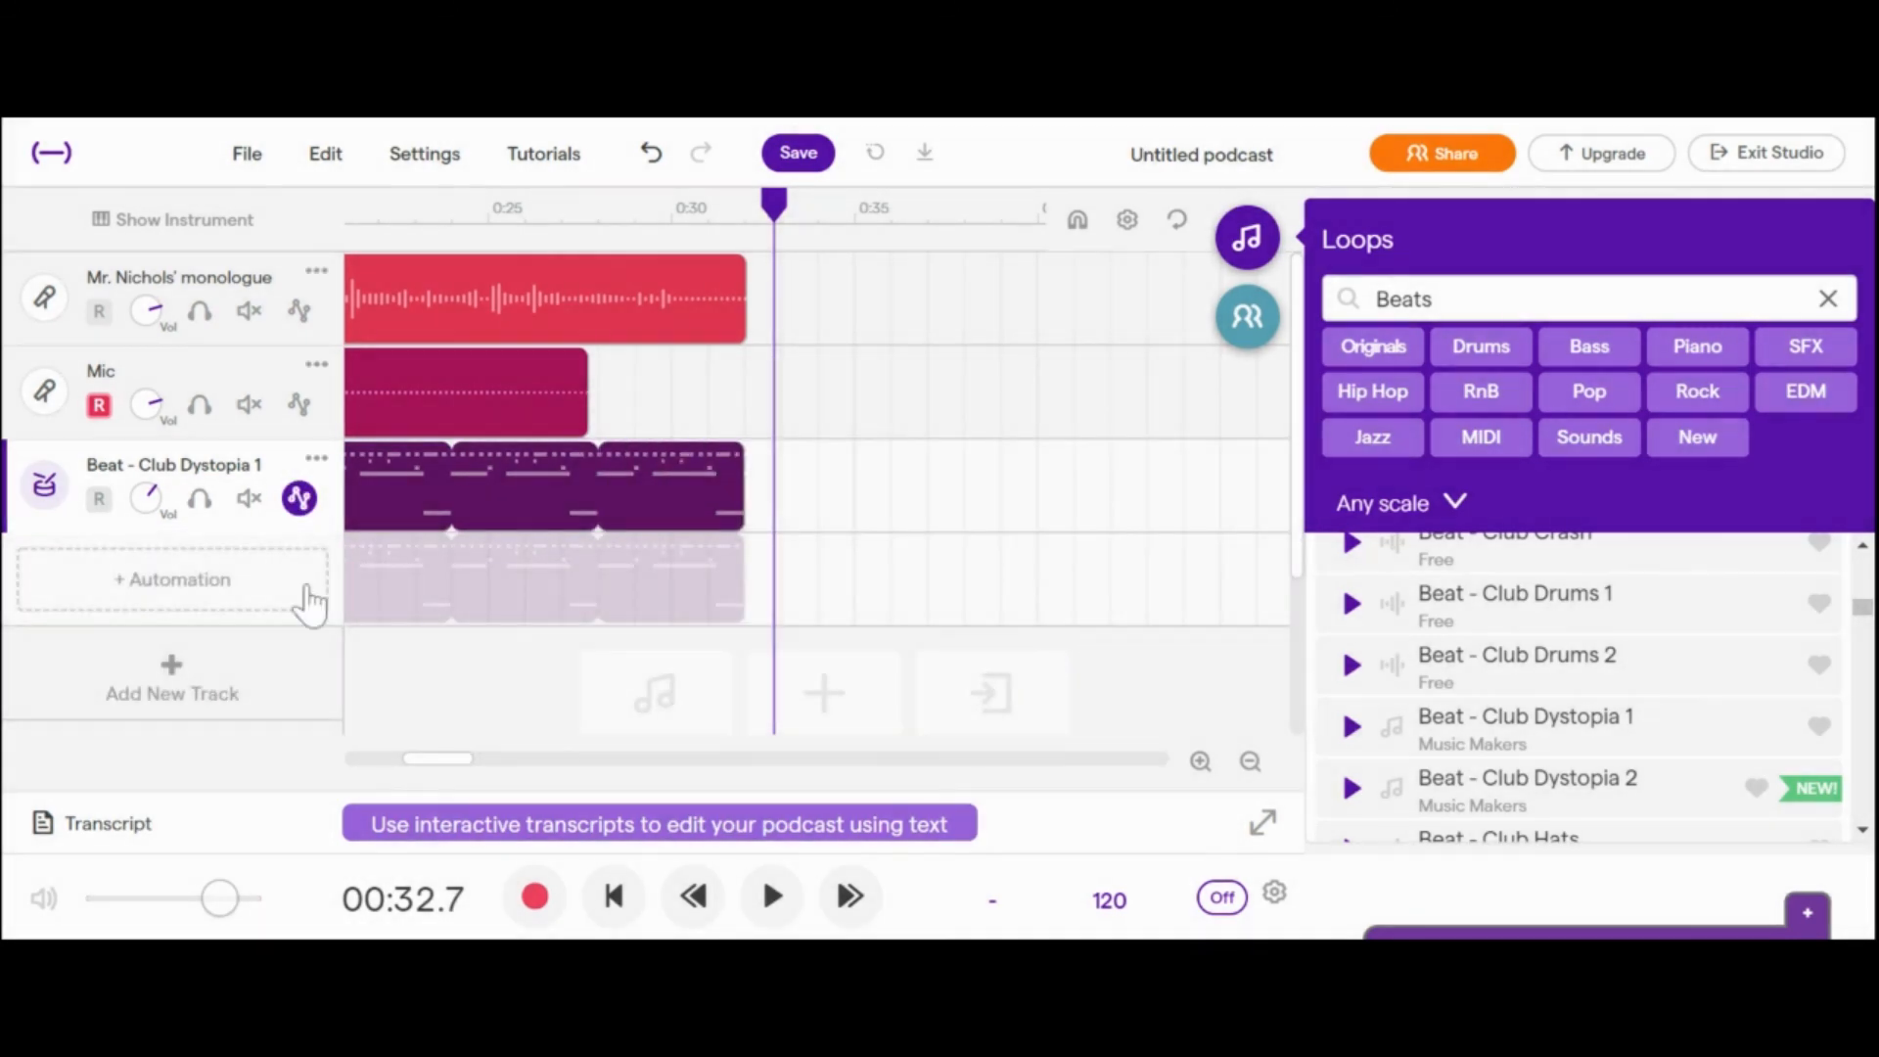
# Create a Volume automation on the beat track that fades from about 0:28 down to silence at the loop's end.
pyautogui.click(233, 588)
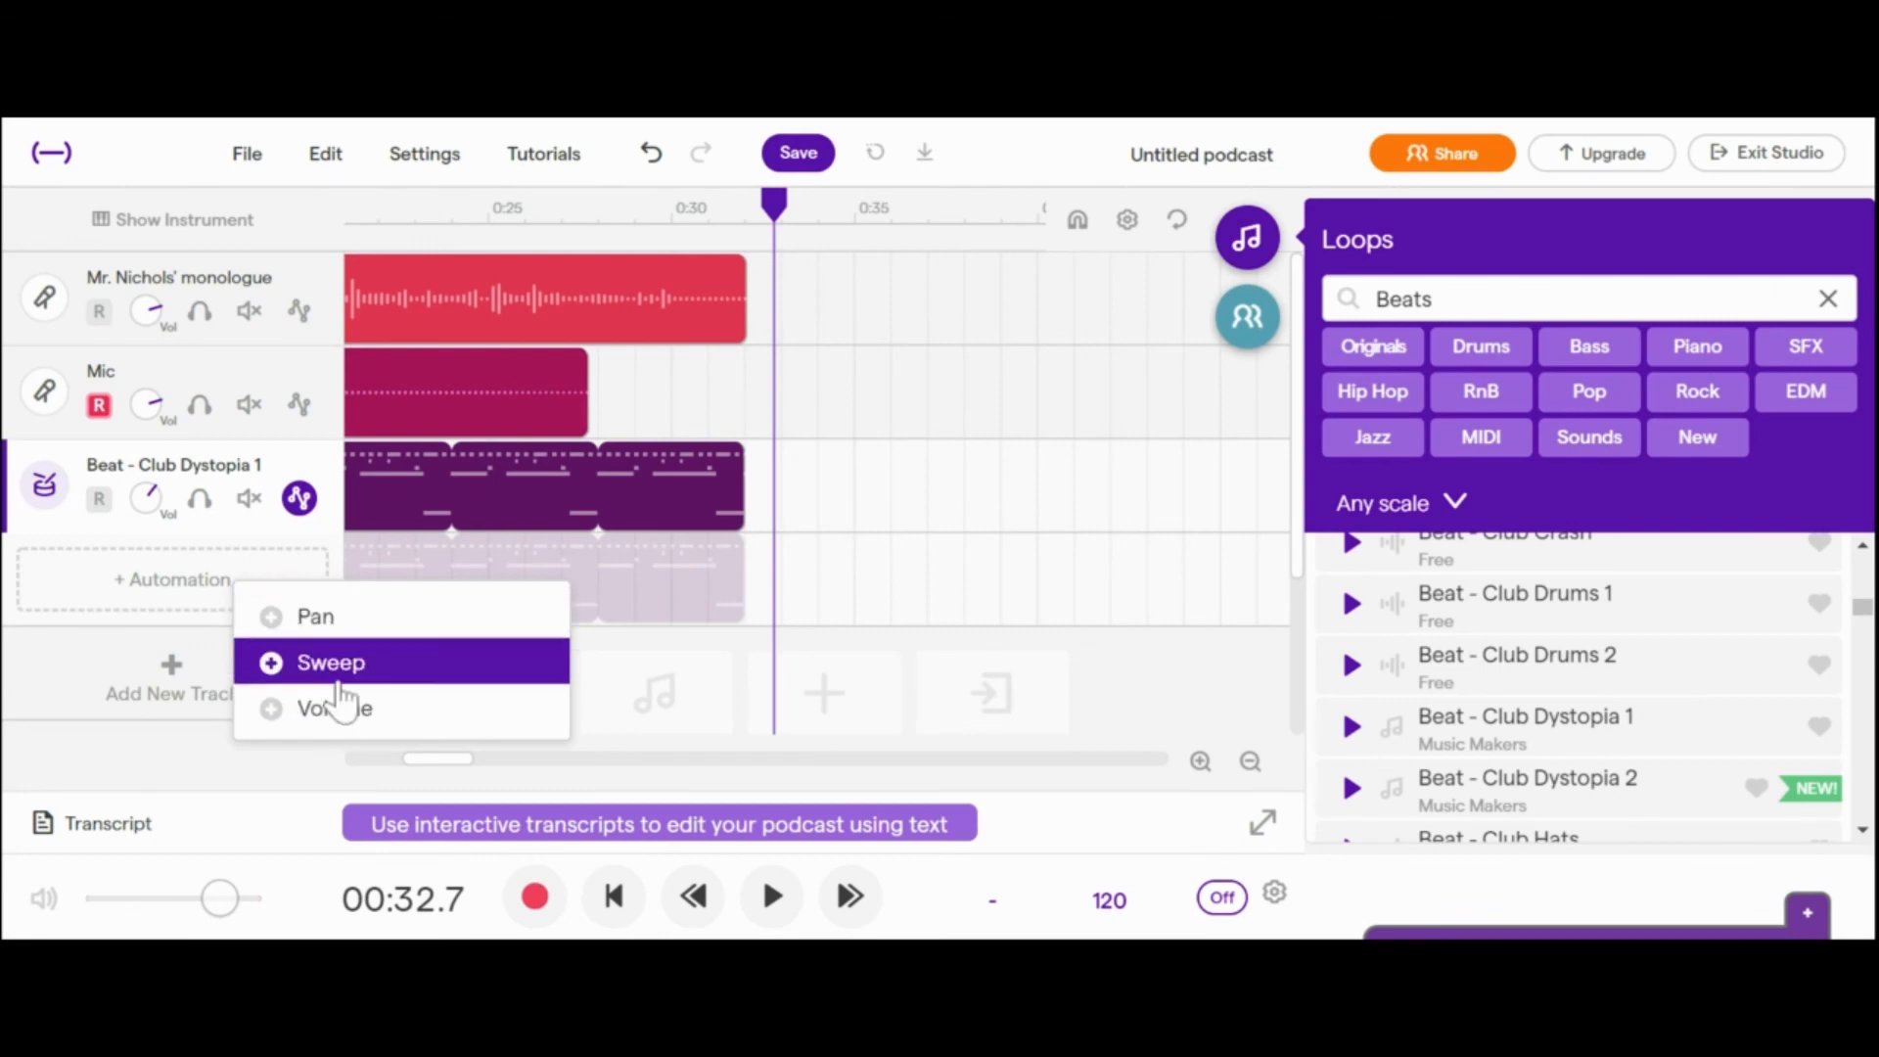
pyautogui.click(330, 708)
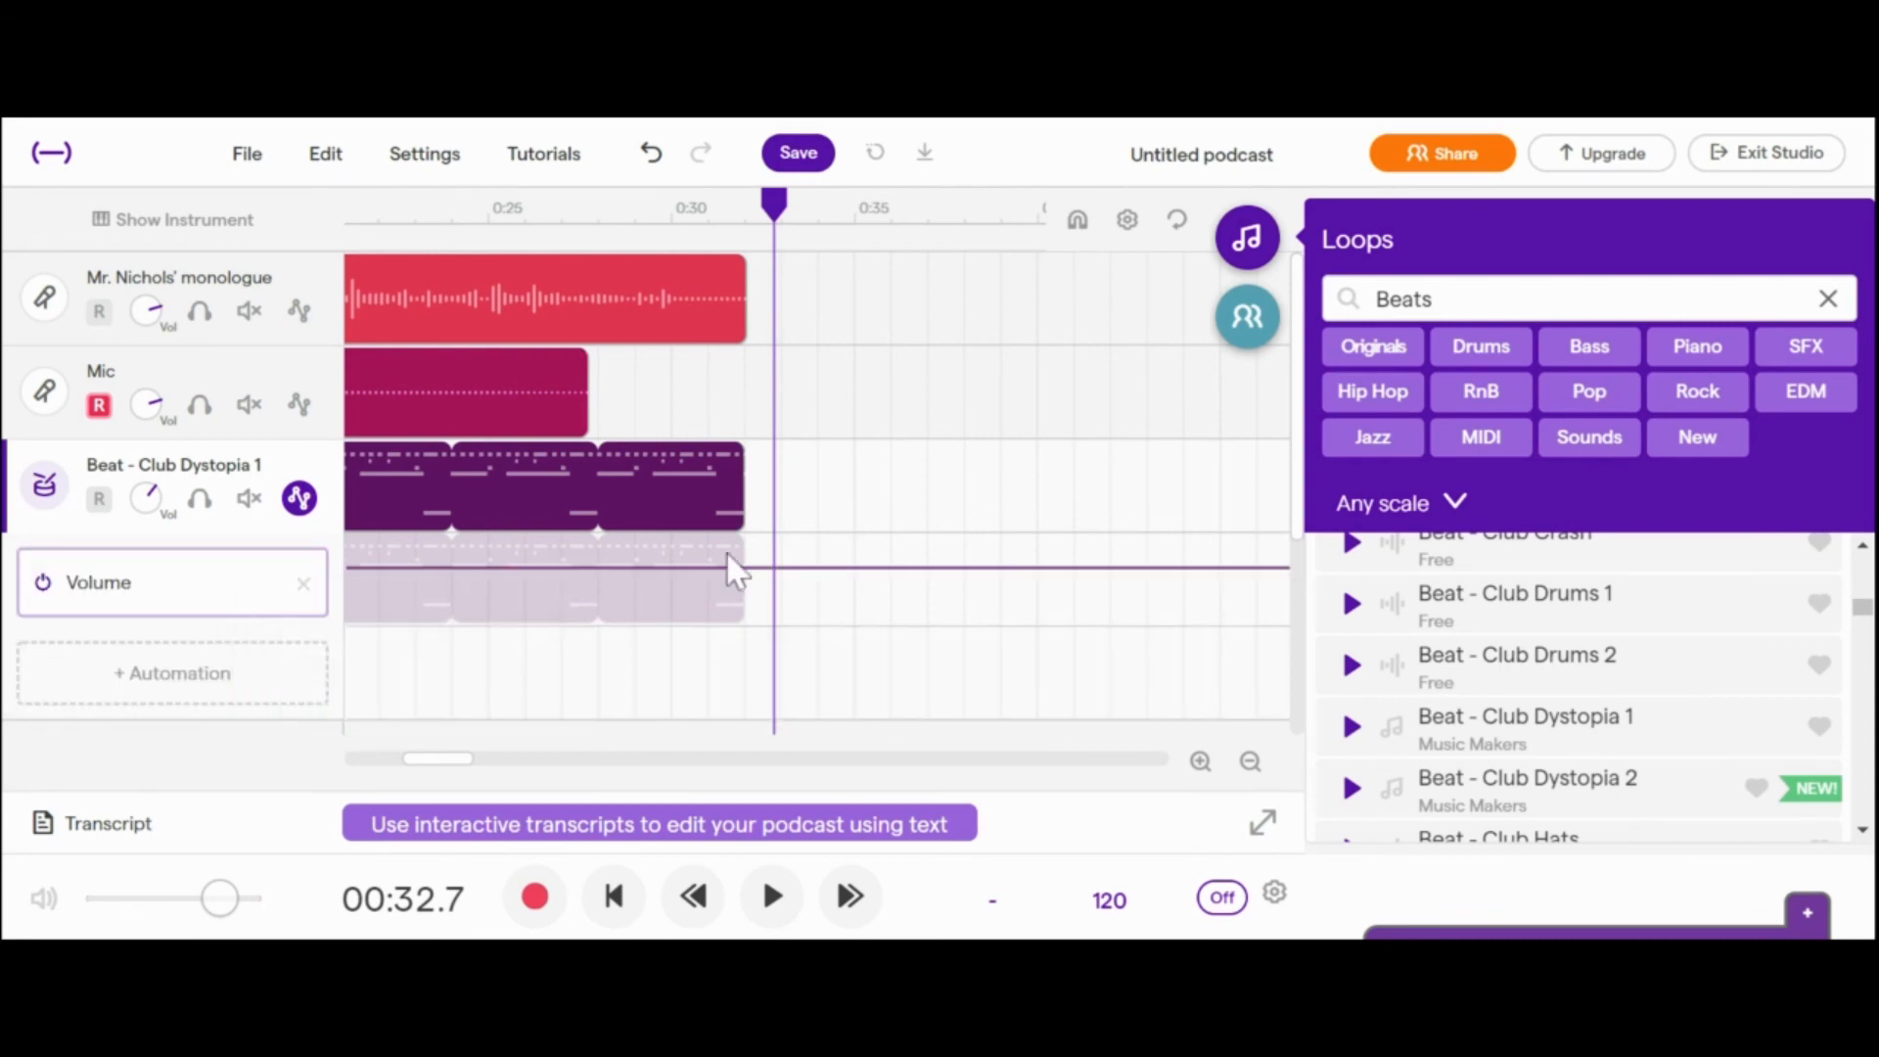
pyautogui.click(609, 566)
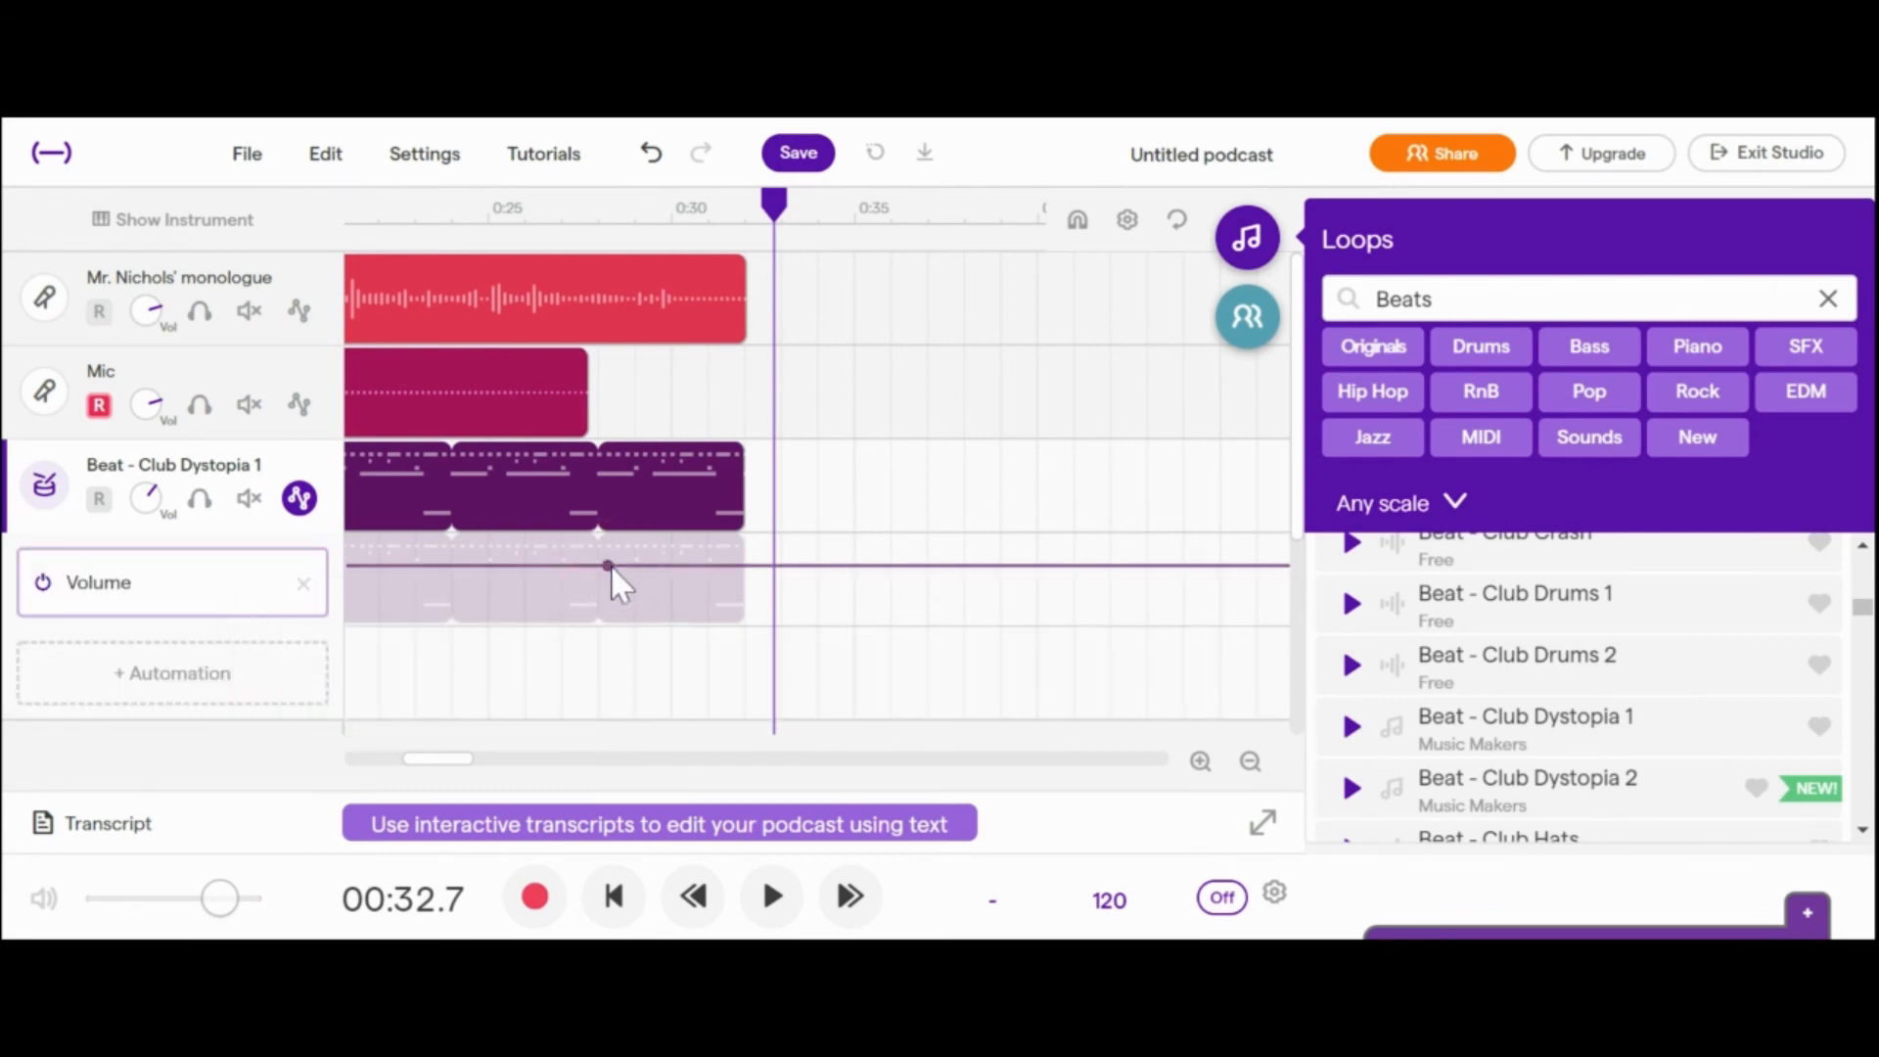
pyautogui.click(746, 566)
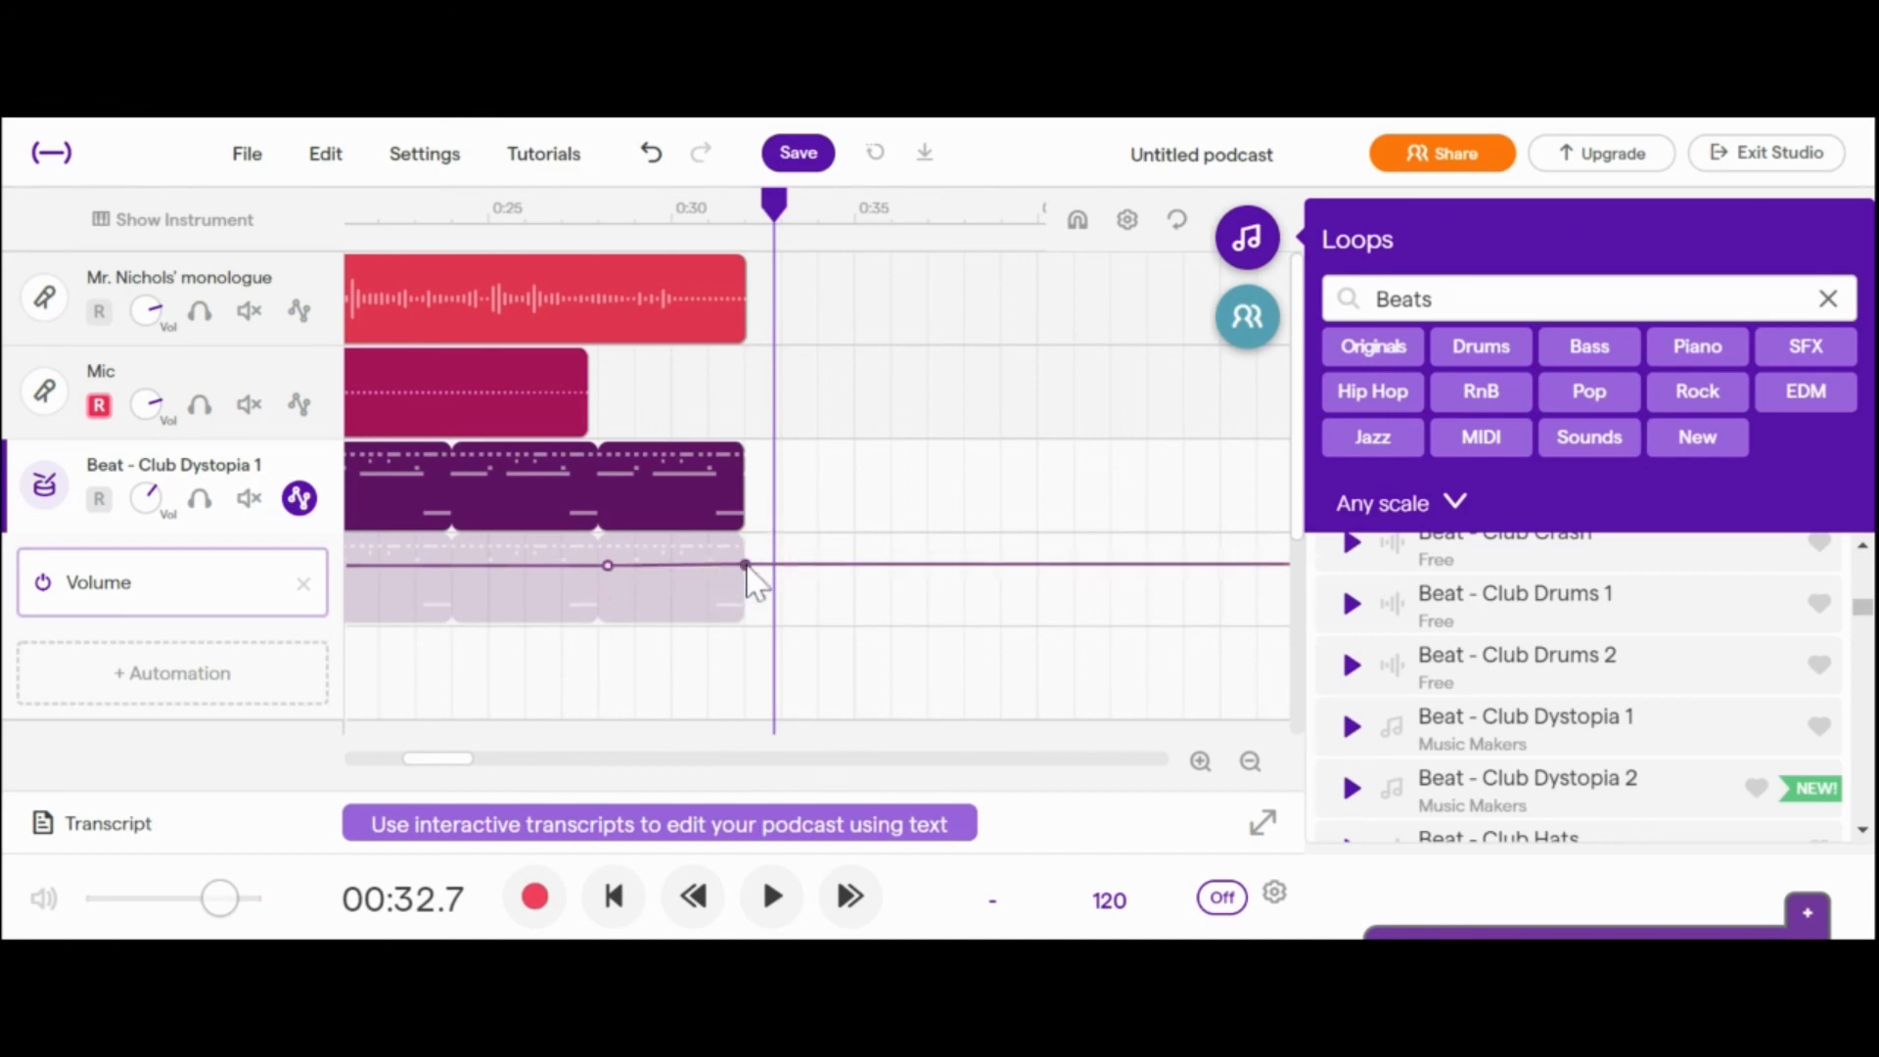
pyautogui.moveTo(746, 566); pyautogui.dragTo(748, 653)
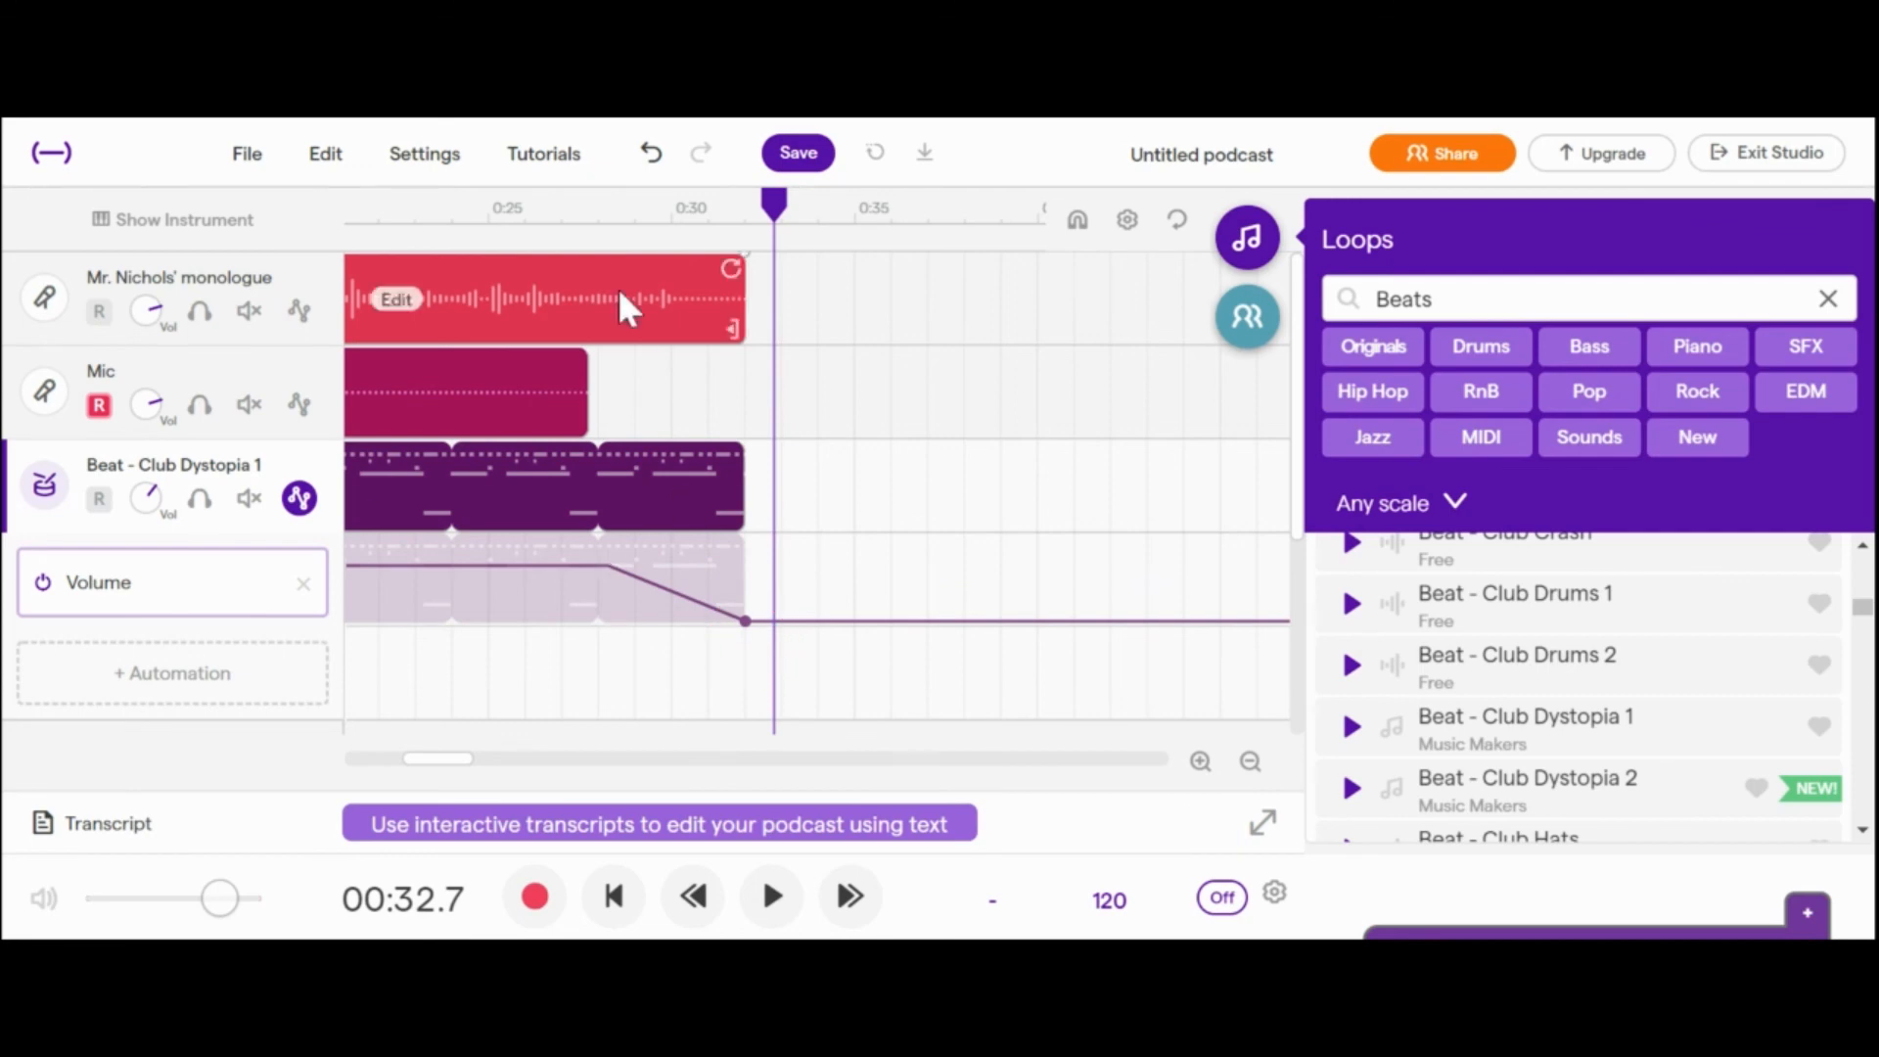
# Play the fade-out from about 0:27, stop after the clips end, and move the playhead to the monologue's end.
pyautogui.click(568, 208)
pyautogui.press('space')
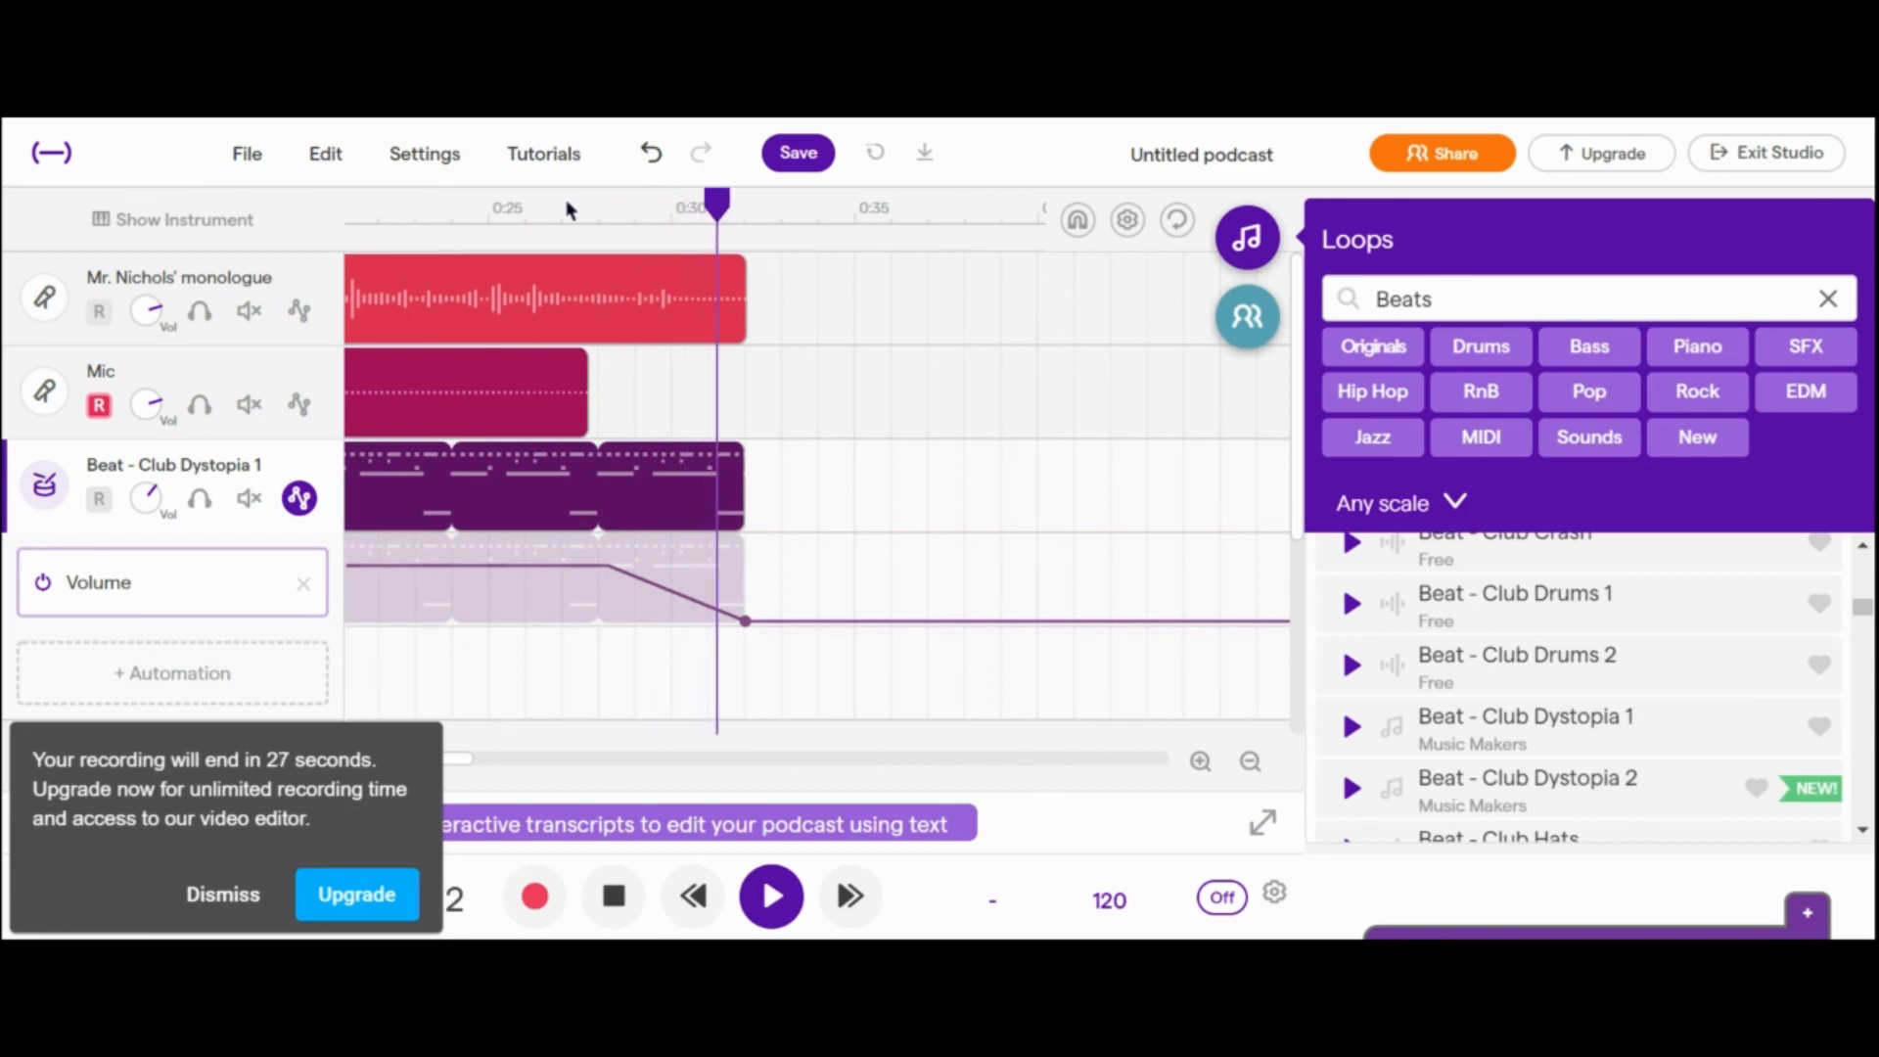
pyautogui.press('space')
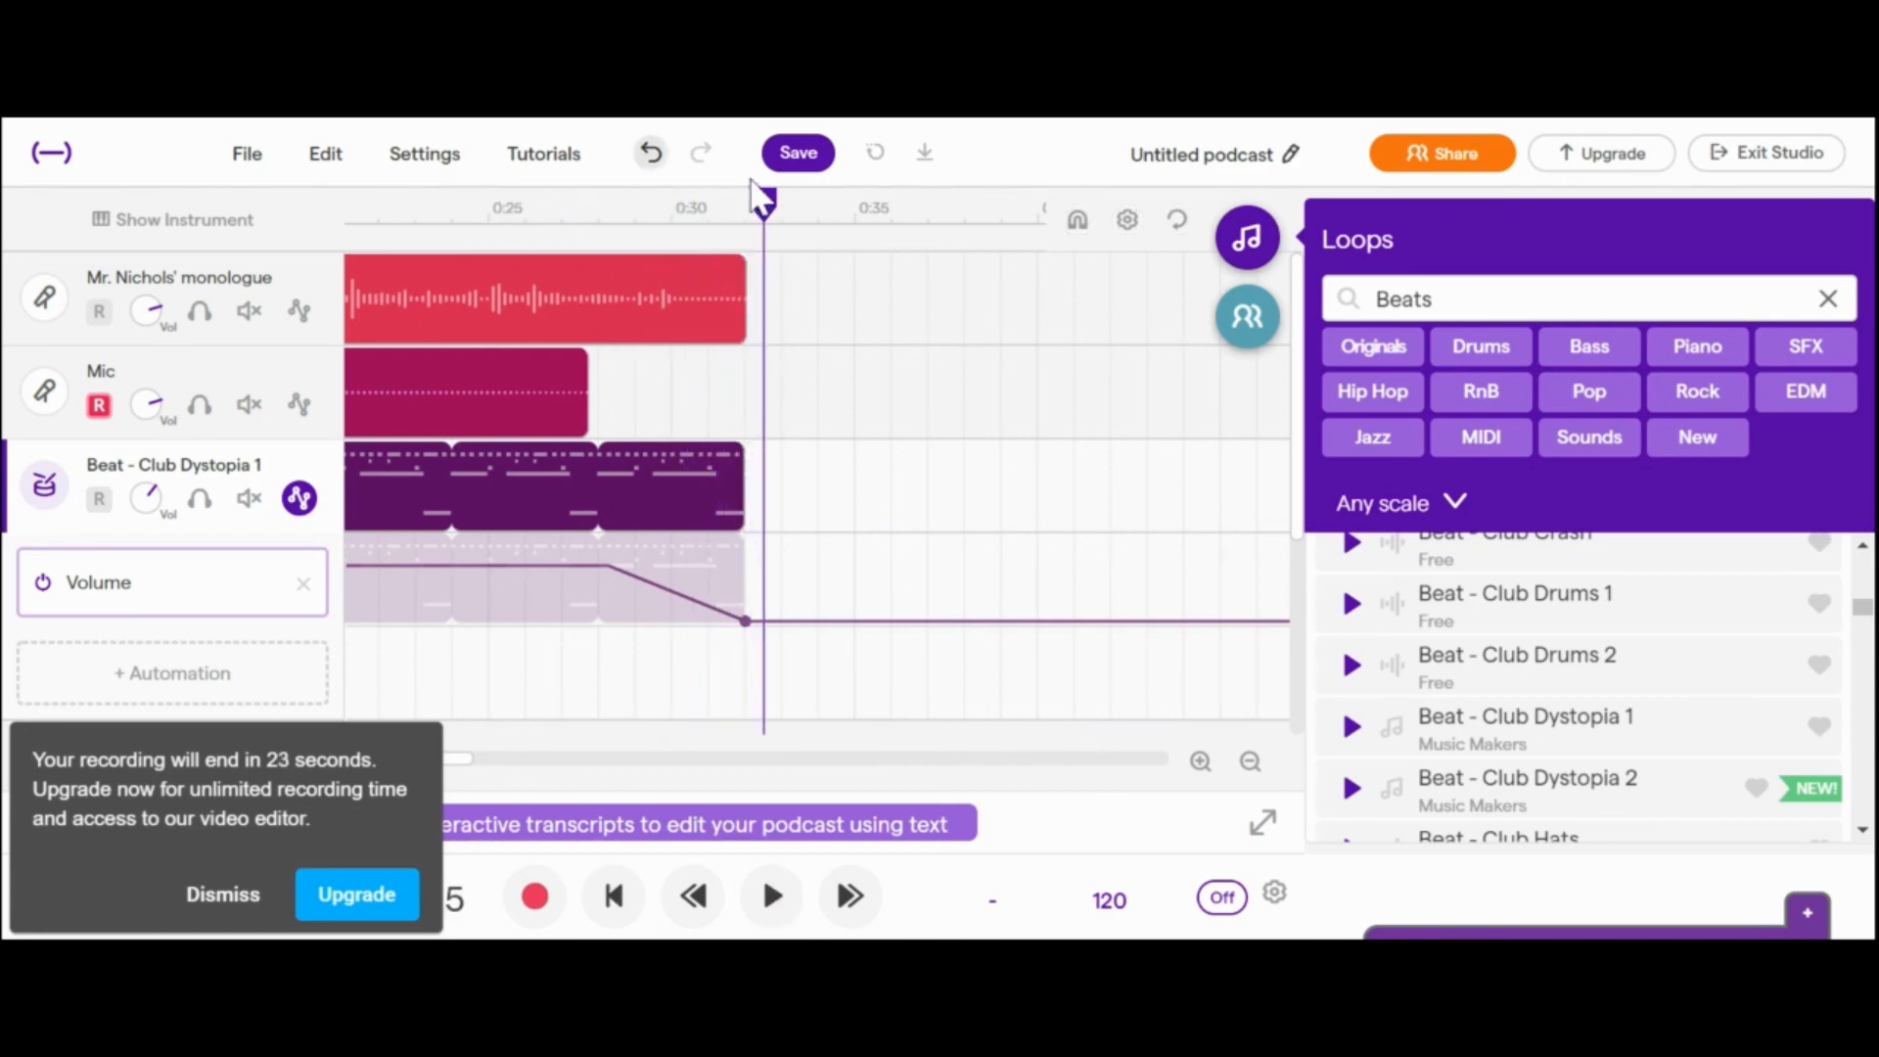
pyautogui.moveTo(764, 206); pyautogui.dragTo(851, 303)
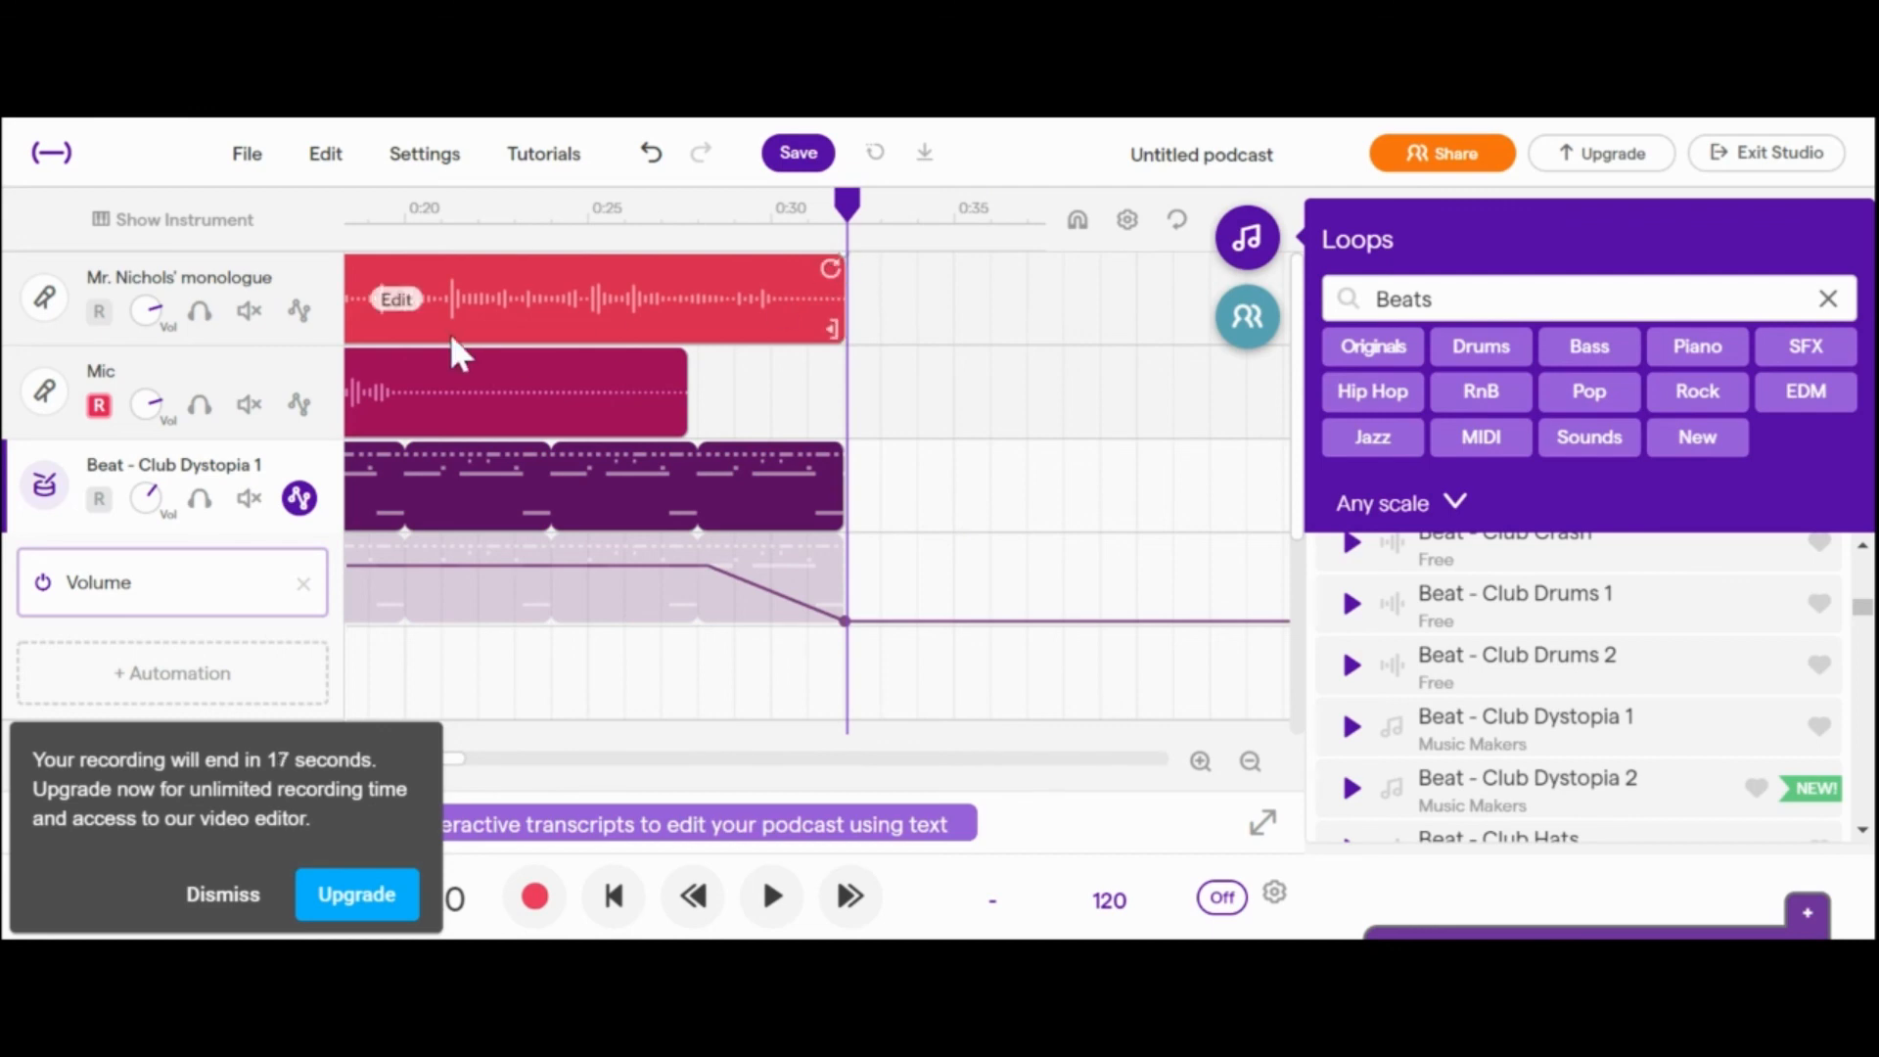